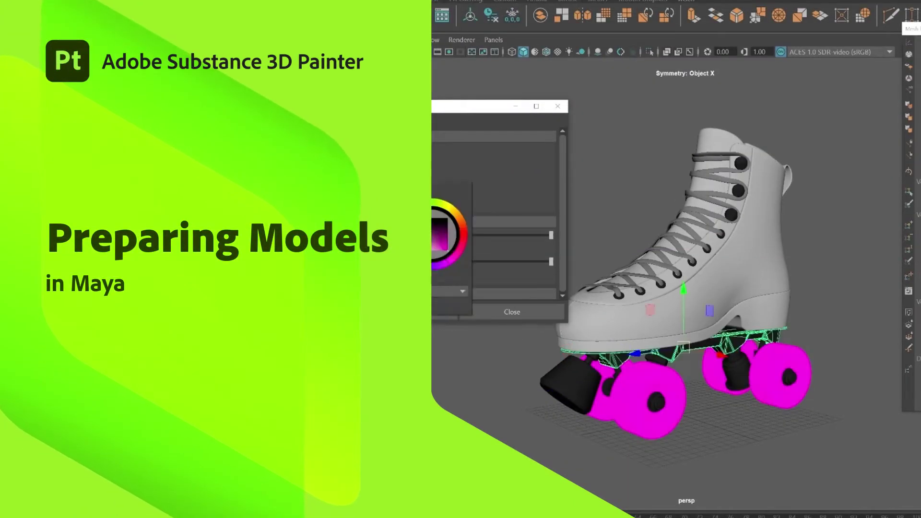
{"action": "left_click_drag", "start_coordinate": [738, 371], "coordinate": [705, 403], "text": "alt"}
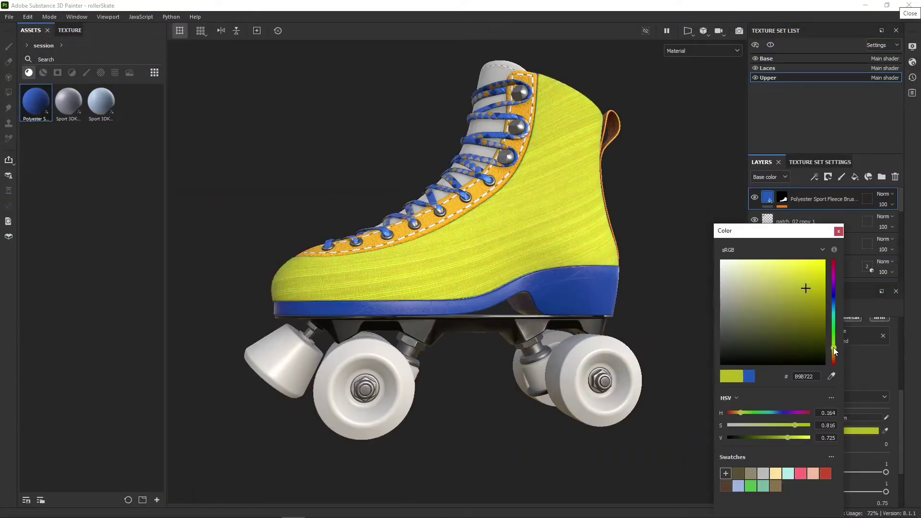
- Shift the hue of the upper's fleece colour and apply the Polyester Sport Fleece material to the skate's upper
{"action": "left_click_drag", "start_coordinate": [834, 347], "coordinate": [838, 355]}
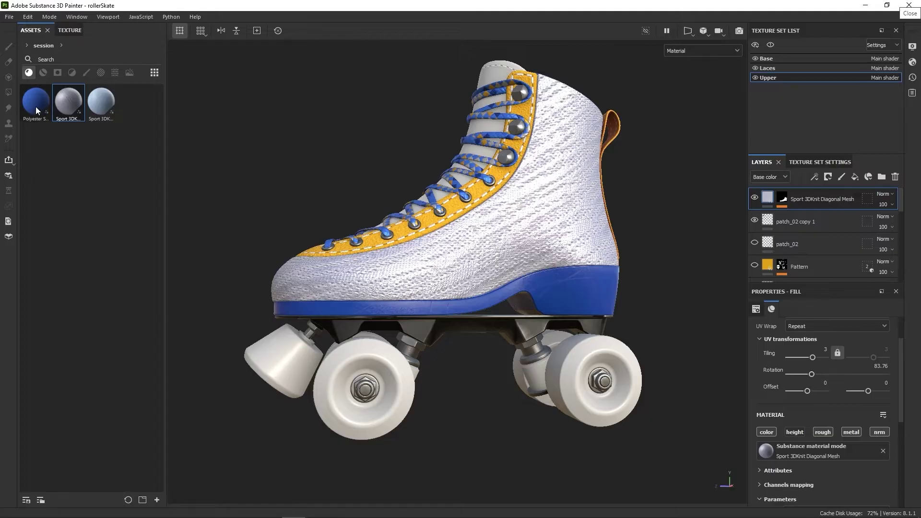
{"action": "left_click_drag", "start_coordinate": [37, 110], "coordinate": [478, 152]}
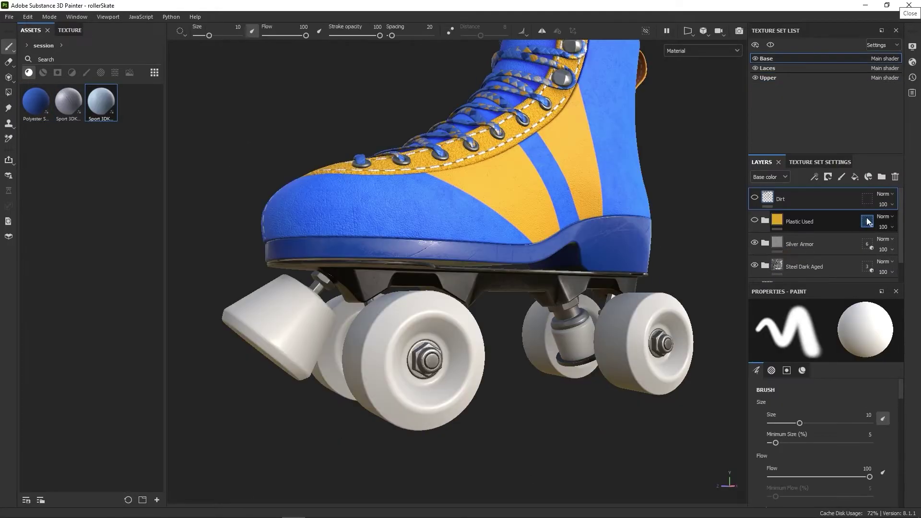
- Add the four wheels and the Stopper to the geometry mask of the Plastic Used layer
{"action": "left_click", "coordinate": [866, 221]}
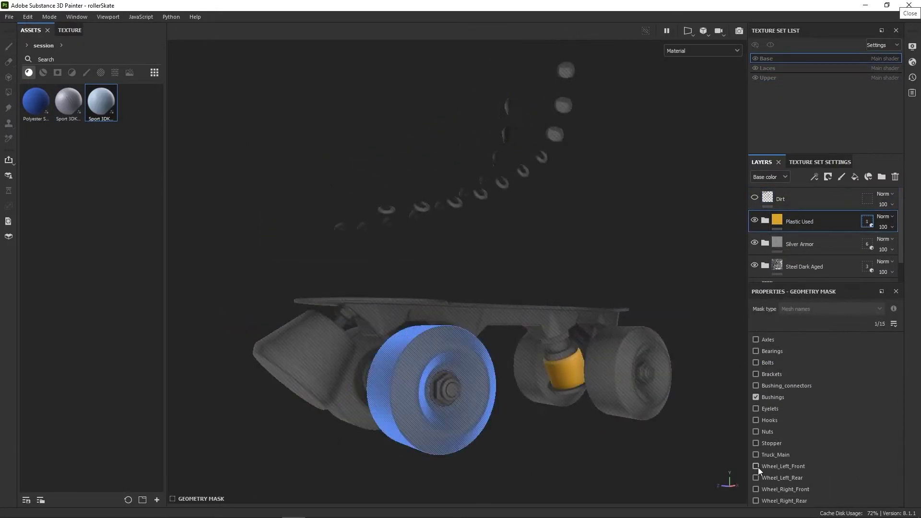
{"action": "left_click", "coordinate": [755, 466]}
{"action": "left_click", "coordinate": [755, 485]}
{"action": "left_click", "coordinate": [756, 478]}
{"action": "left_click", "coordinate": [755, 499]}
{"action": "left_click", "coordinate": [756, 442]}
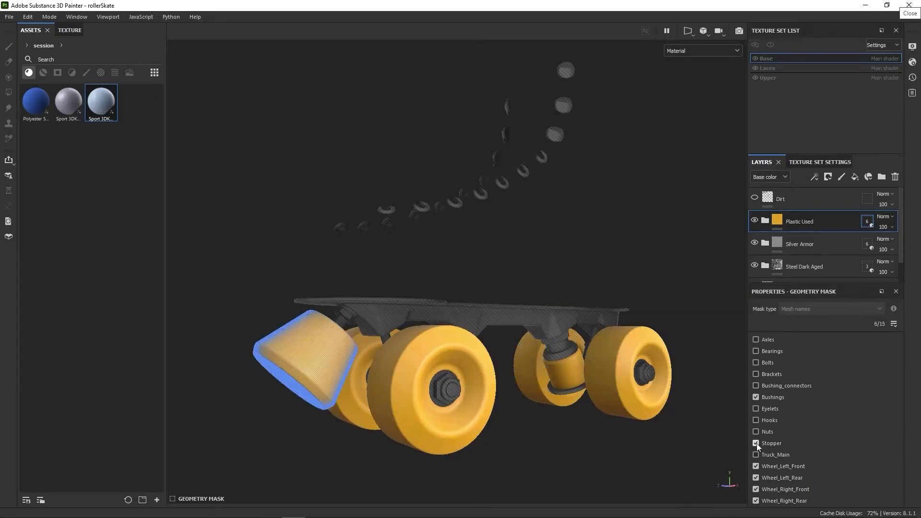
{"action": "left_click", "coordinate": [764, 220]}
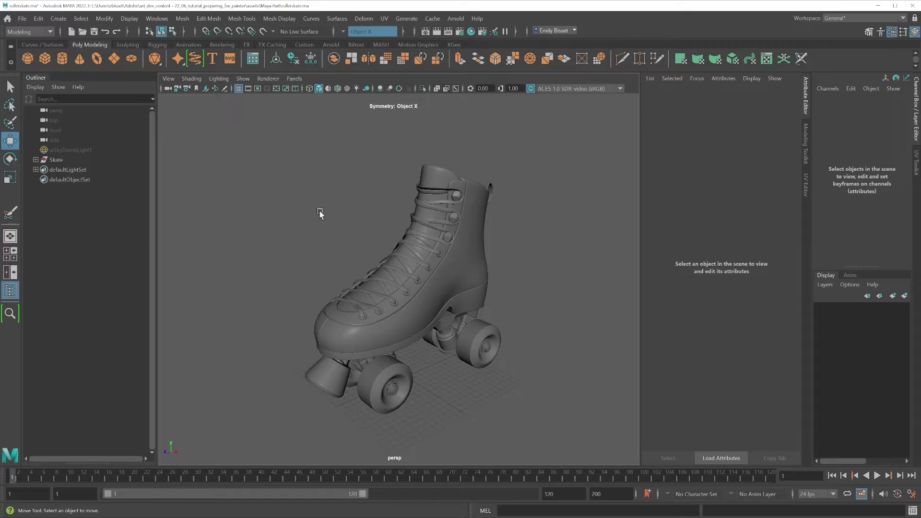
- Create a new Lambert material in Maya's Hypershade and put the Hypershade away
{"action": "left_click", "coordinate": [470, 33]}
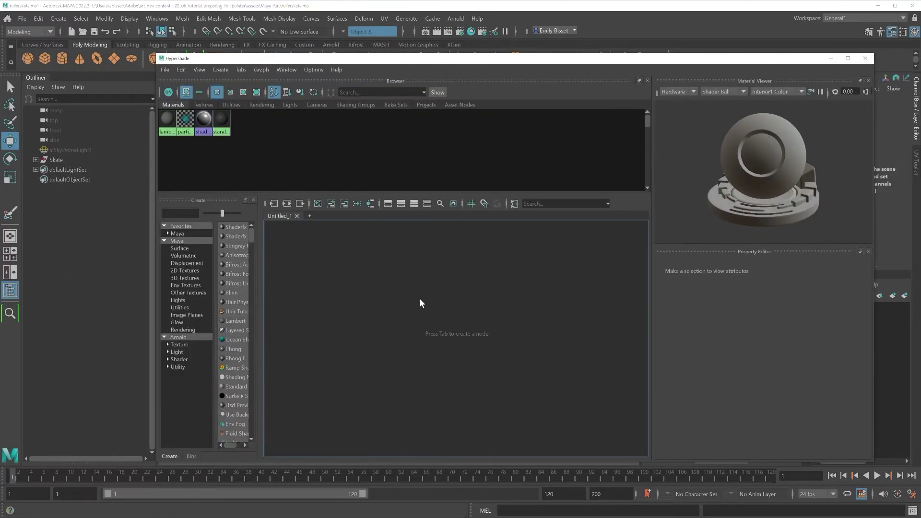
{"action": "left_click", "coordinate": [235, 320]}
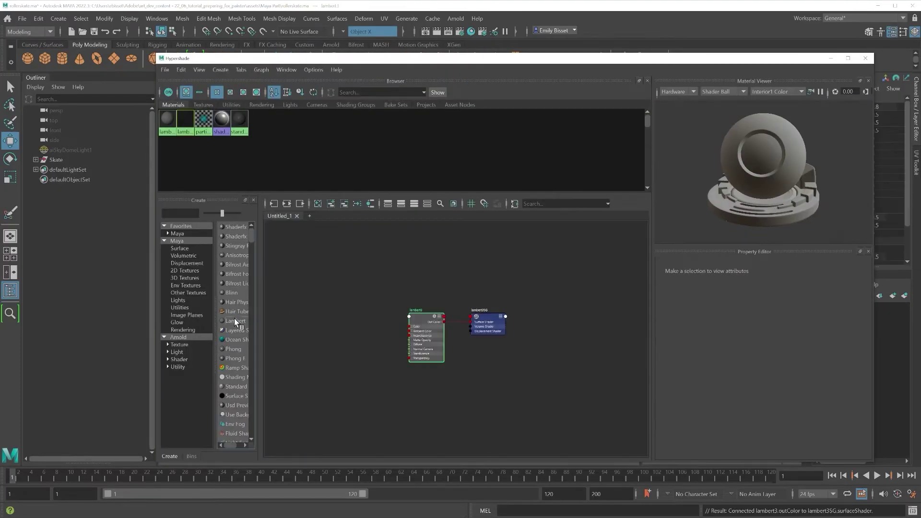
{"action": "left_click", "coordinate": [831, 58]}
- Assign a new Lambert material to the boot's left and right upper panels, eyestay, sole, tongue, padding and heel loop together
{"action": "left_click", "coordinate": [340, 317]}
{"action": "left_click", "coordinate": [370, 354], "text": "shift"}
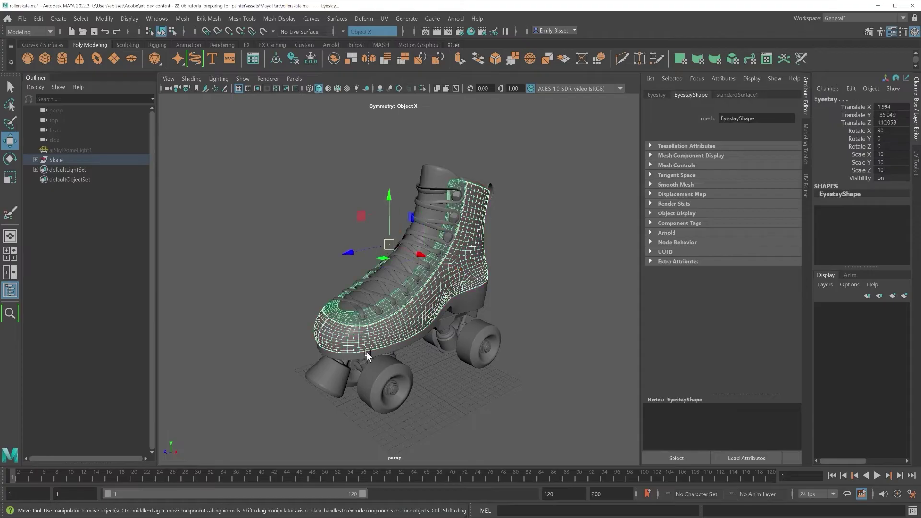
{"action": "left_click", "coordinate": [360, 324], "text": "shift"}
{"action": "left_click", "coordinate": [432, 202], "text": "shift"}
{"action": "left_click", "coordinate": [488, 184], "text": "shift"}
{"action": "left_click", "coordinate": [491, 188], "text": "shift"}
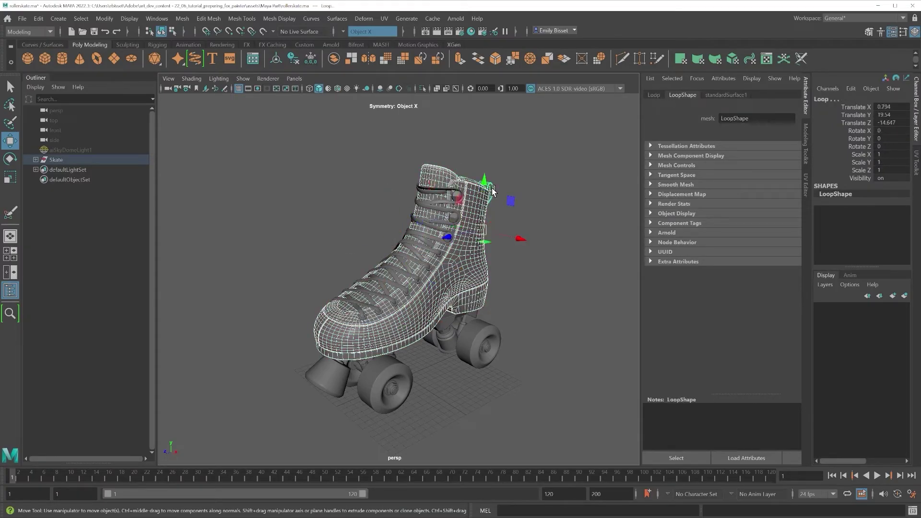
{"action": "right_click_drag", "start_coordinate": [491, 188], "coordinate": [502, 438]}
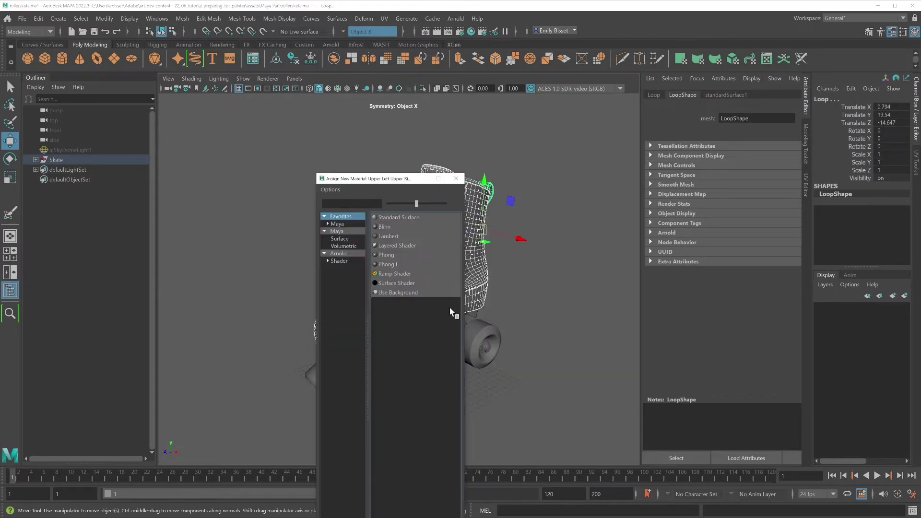
{"action": "left_click", "coordinate": [449, 301]}
- Name the boot's new Lambert material Upper and set its colour to a light grey
{"action": "left_click_drag", "start_coordinate": [641, 243], "coordinate": [598, 241]}
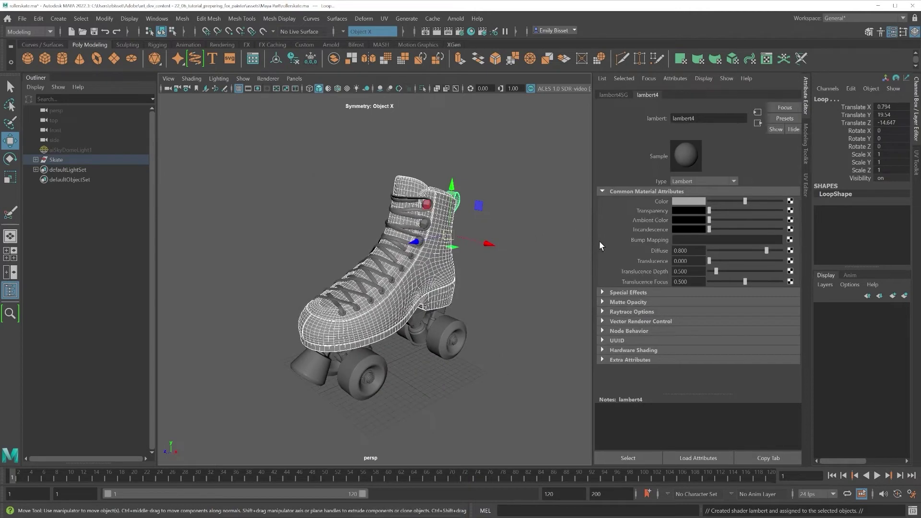
{"action": "double_click", "coordinate": [695, 118]}
{"action": "type", "text": "Upper"}
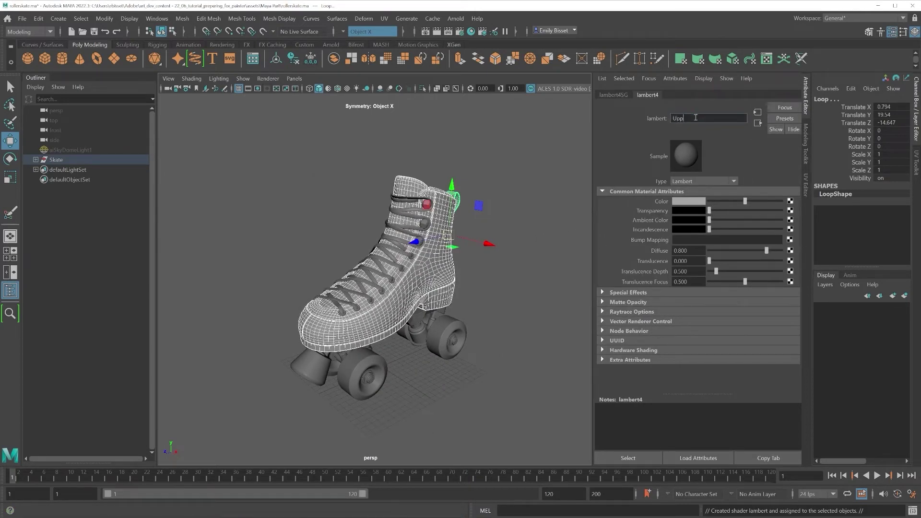
{"action": "left_click", "coordinate": [727, 202]}
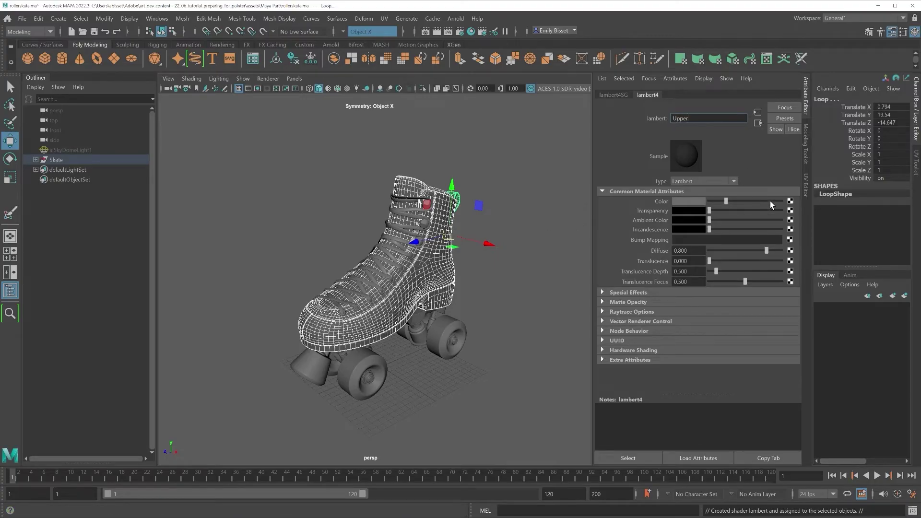
{"action": "left_click", "coordinate": [507, 255]}
- Assign a new Lambert material to the laces, name it Laces and darken its grey colour
{"action": "left_click", "coordinate": [403, 242]}
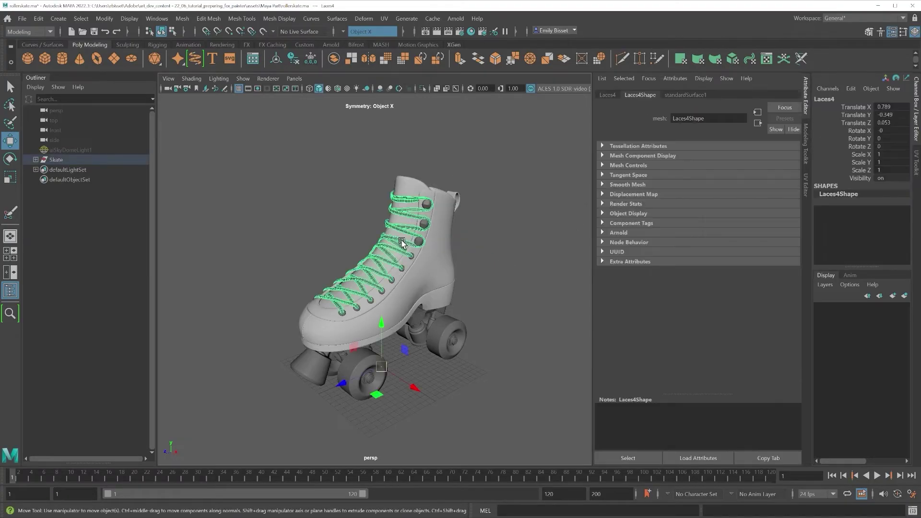
{"action": "right_click_drag", "start_coordinate": [403, 241], "coordinate": [401, 476]}
{"action": "left_click", "coordinate": [405, 251]}
{"action": "double_click", "coordinate": [681, 118]}
{"action": "type", "text": "Laces"}
{"action": "left_click_drag", "start_coordinate": [745, 201], "coordinate": [729, 202]}
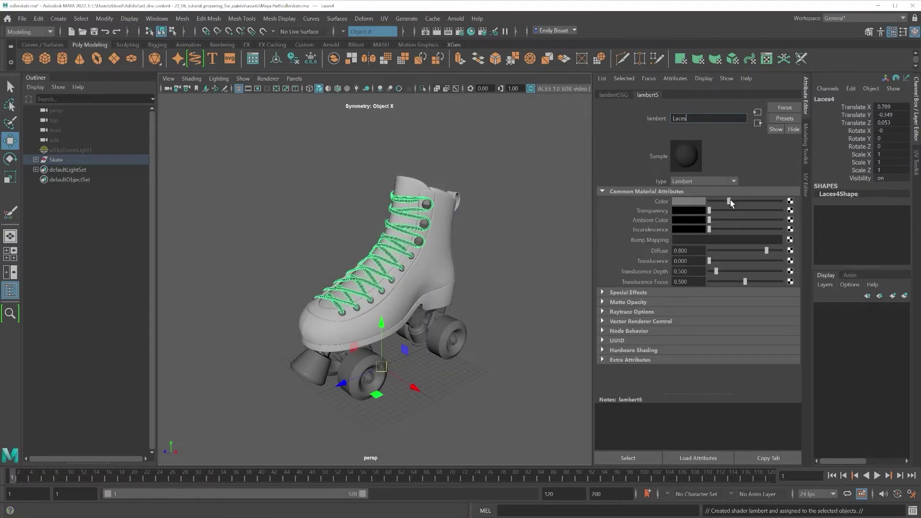
{"action": "left_click", "coordinate": [504, 220]}
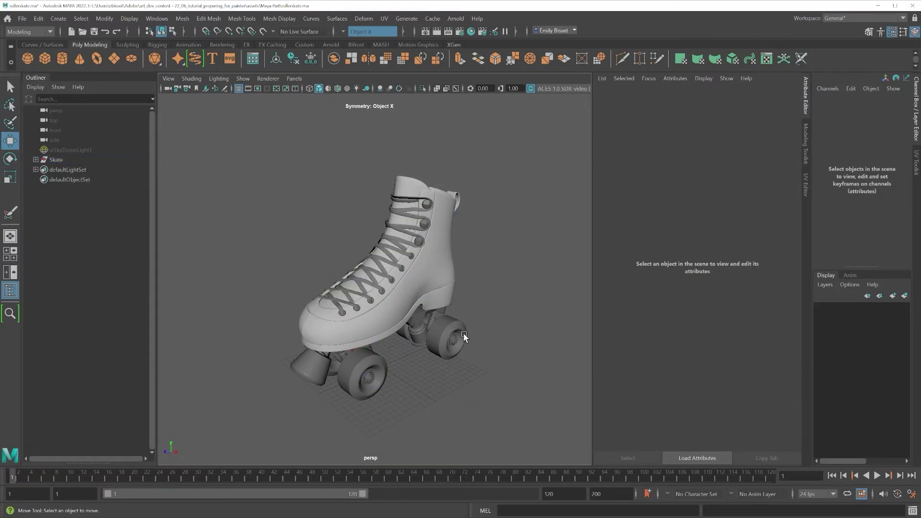
- Assign a new Lambert material to the wheels, stopper, truck parts, hooks and eyelets together
{"action": "left_click_drag", "start_coordinate": [464, 336], "coordinate": [463, 353], "text": "alt"}
{"action": "left_click_drag", "start_coordinate": [516, 386], "coordinate": [419, 255]}
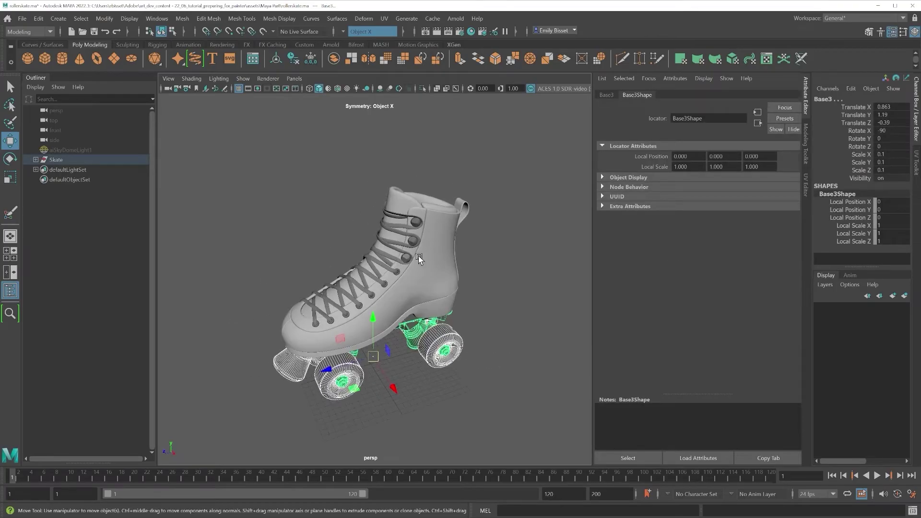
{"action": "left_click", "coordinate": [415, 257]}
{"action": "right_click_drag", "start_coordinate": [441, 258], "coordinate": [439, 506]}
{"action": "left_click", "coordinate": [397, 236]}
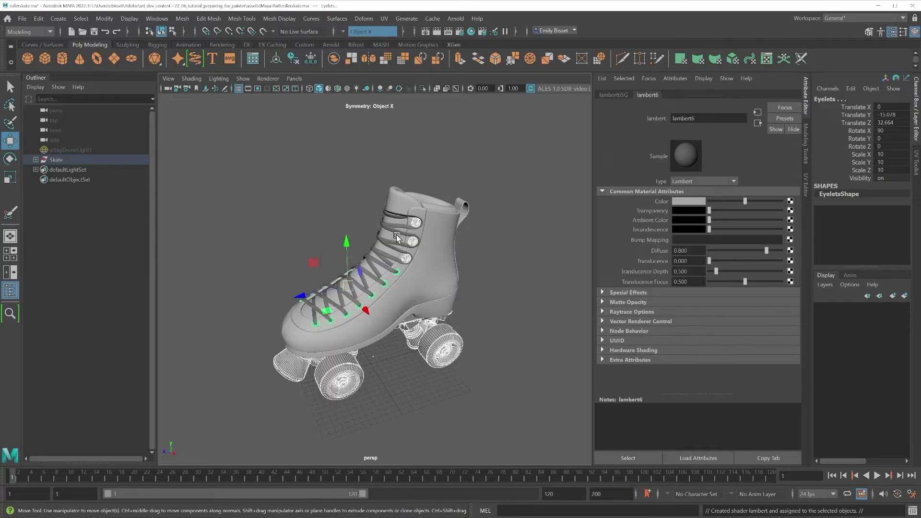
- Name the wheels and hardware's new Lambert material Base and darken its colour to near black
{"action": "double_click", "coordinate": [701, 118]}
{"action": "type", "text": "Base"}
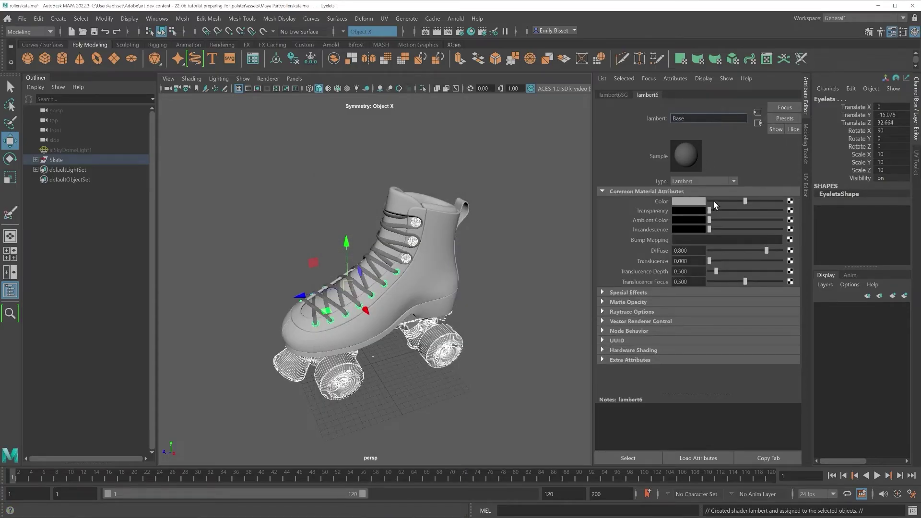
{"action": "left_click", "coordinate": [534, 312]}
{"action": "left_click_drag", "start_coordinate": [535, 313], "coordinate": [512, 347], "text": "alt"}
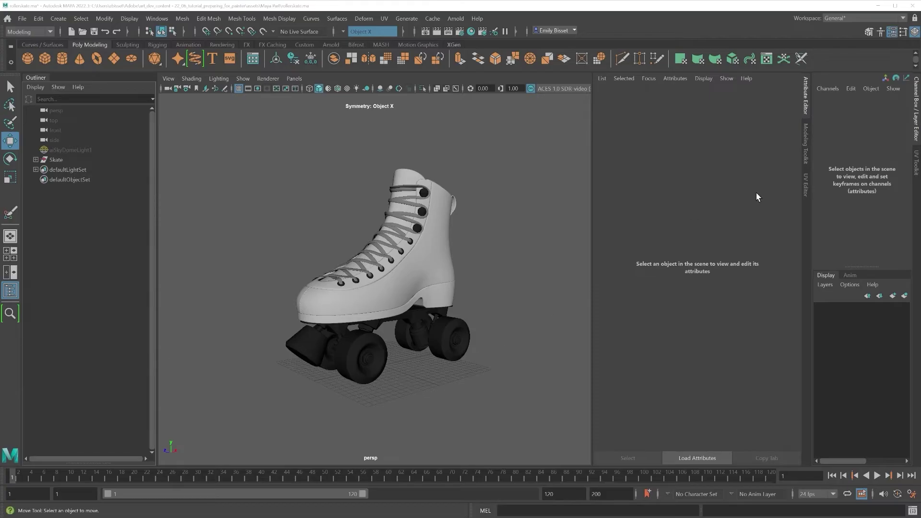
- Open the UV Editor and UV Toolkit and select the boot's left upper panel to display its UVs
{"action": "left_click", "coordinate": [805, 185]}
{"action": "left_click", "coordinate": [916, 165]}
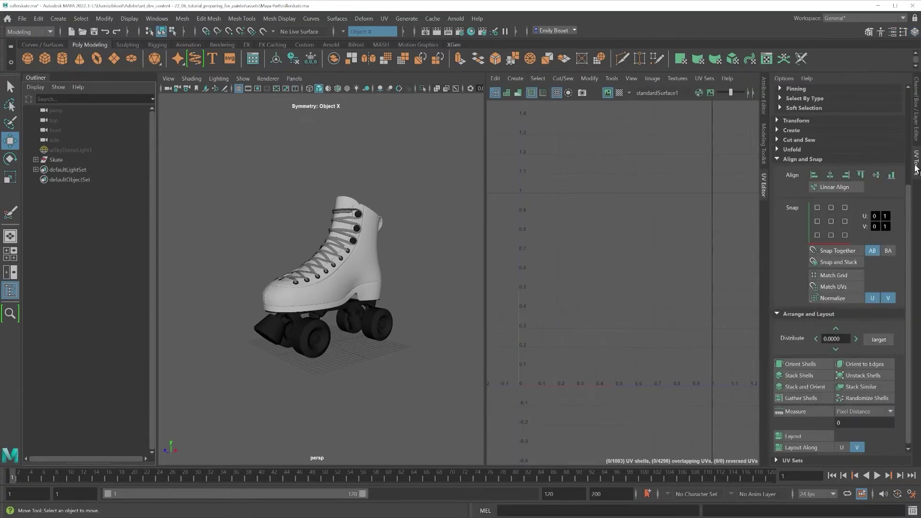
{"action": "left_click", "coordinate": [351, 267]}
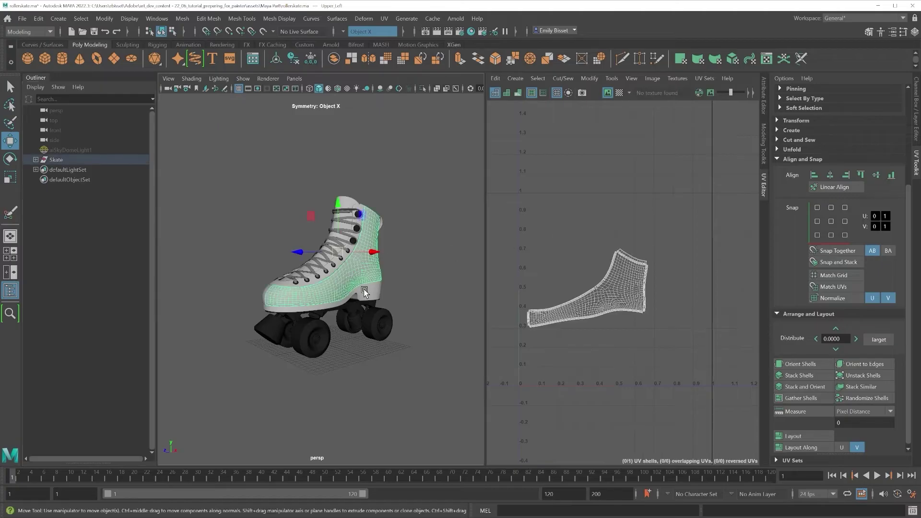
- Select all objects that use the Upper1 material through the Hypershade, then close it
{"action": "left_click", "coordinate": [471, 32]}
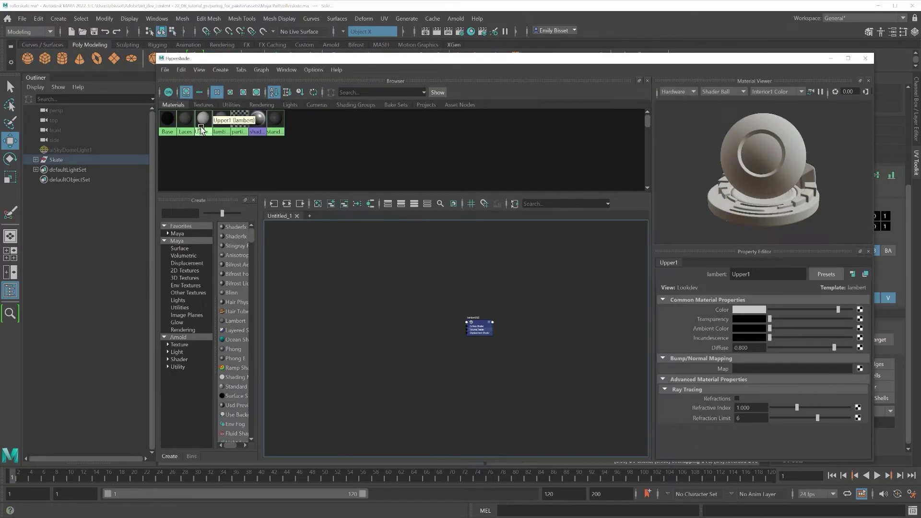
{"action": "right_click", "coordinate": [202, 125]}
{"action": "left_click", "coordinate": [278, 127]}
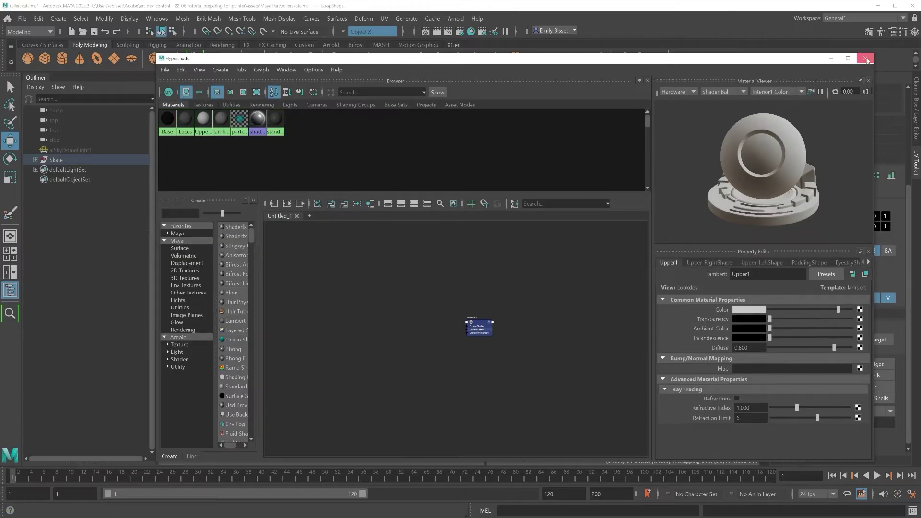
{"action": "left_click", "coordinate": [865, 58]}
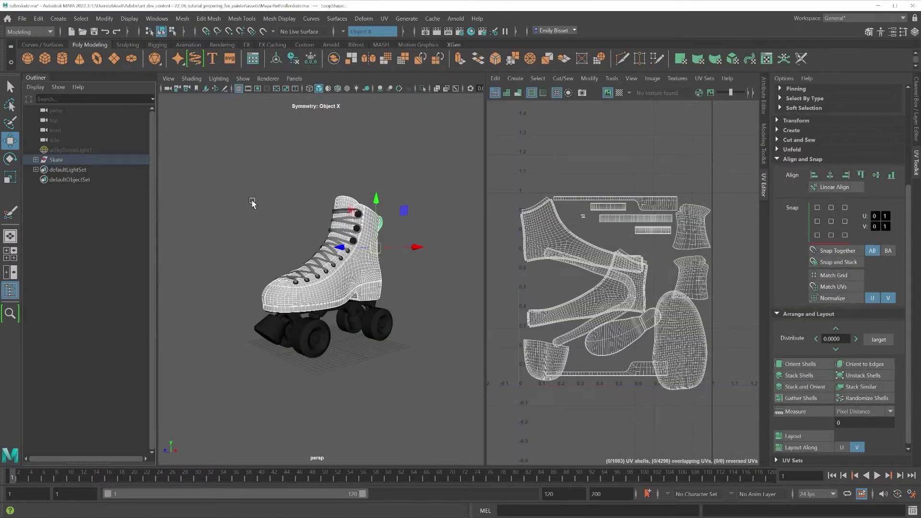
- Show assigned materials in the Outliner, expand Skate, Upper and Upper_Left, and clear the selection
{"action": "left_click", "coordinate": [36, 87]}
{"action": "left_click", "coordinate": [48, 123]}
{"action": "left_click", "coordinate": [36, 159]}
{"action": "left_click", "coordinate": [42, 190]}
{"action": "left_click", "coordinate": [169, 190]}
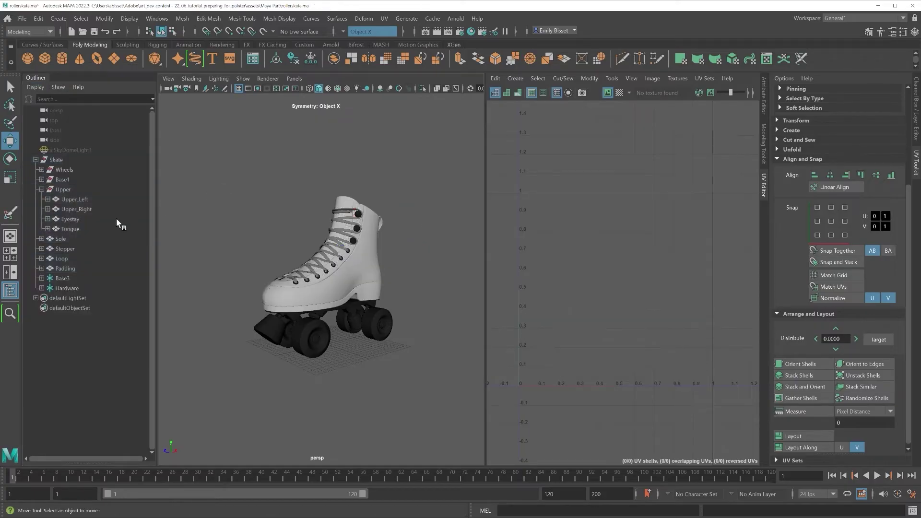
{"action": "left_click", "coordinate": [47, 199]}
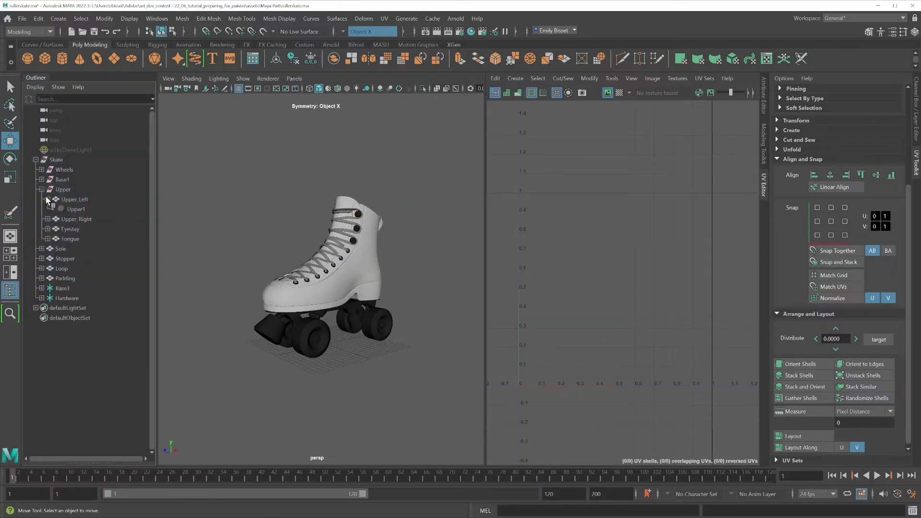
- Select every object assigned to the Upper1 material from its Outliner entry
{"action": "left_click", "coordinate": [72, 210]}
{"action": "right_click", "coordinate": [74, 209]}
{"action": "left_click", "coordinate": [110, 226]}
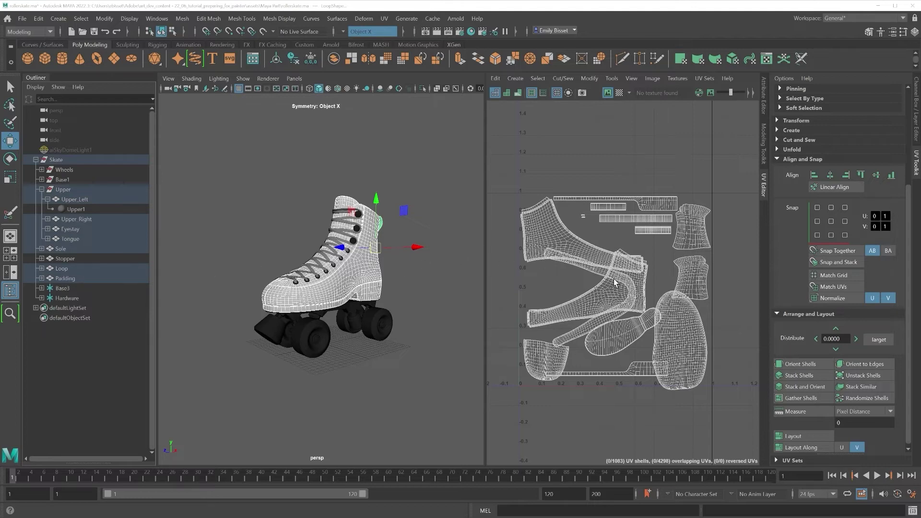
- Select all UV shells of the upper's objects and lay them out automatically with Layout
{"action": "right_click_drag", "start_coordinate": [654, 271], "coordinate": [621, 254]}
{"action": "left_click_drag", "start_coordinate": [502, 185], "coordinate": [724, 403]}
{"action": "left_click", "coordinate": [778, 159]}
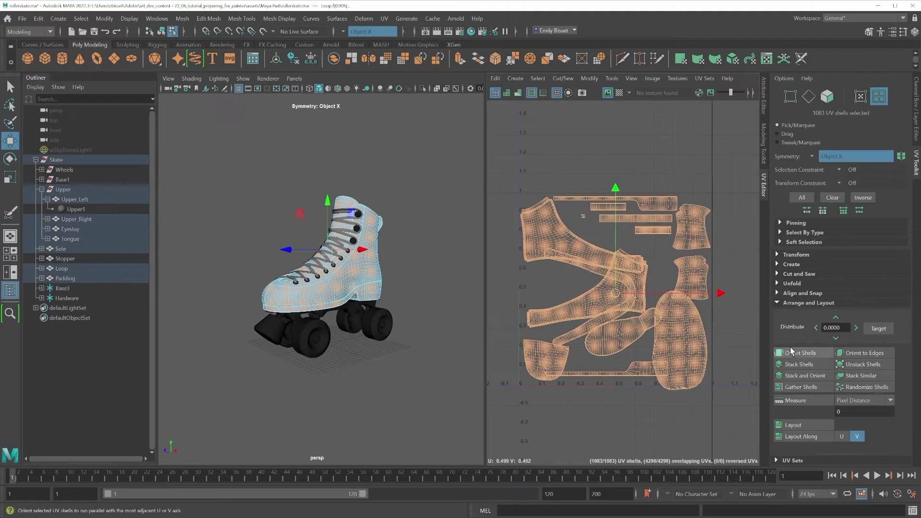
{"action": "left_click", "coordinate": [778, 303]}
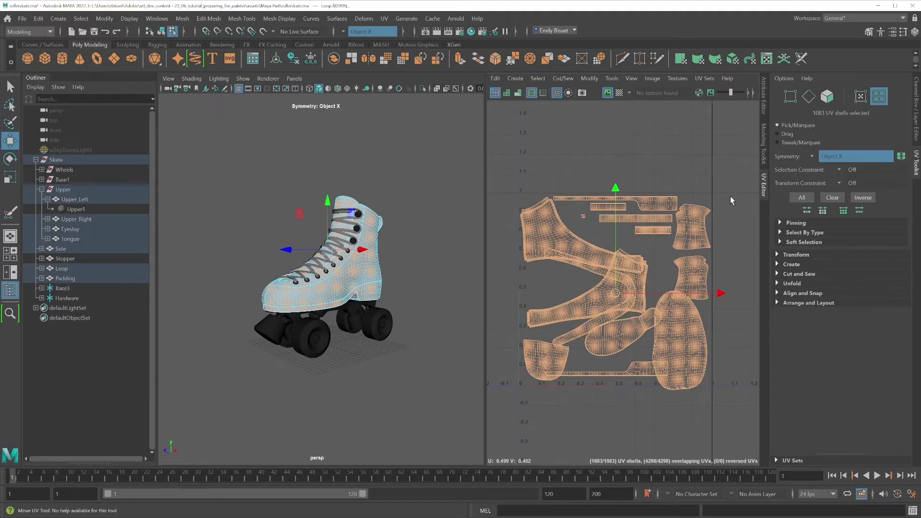
{"action": "left_click", "coordinate": [777, 301]}
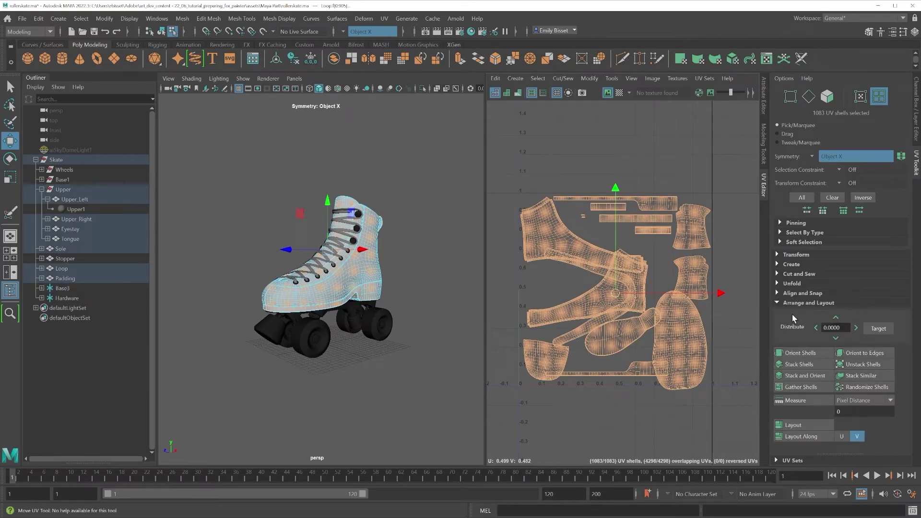
{"action": "left_click", "coordinate": [818, 425]}
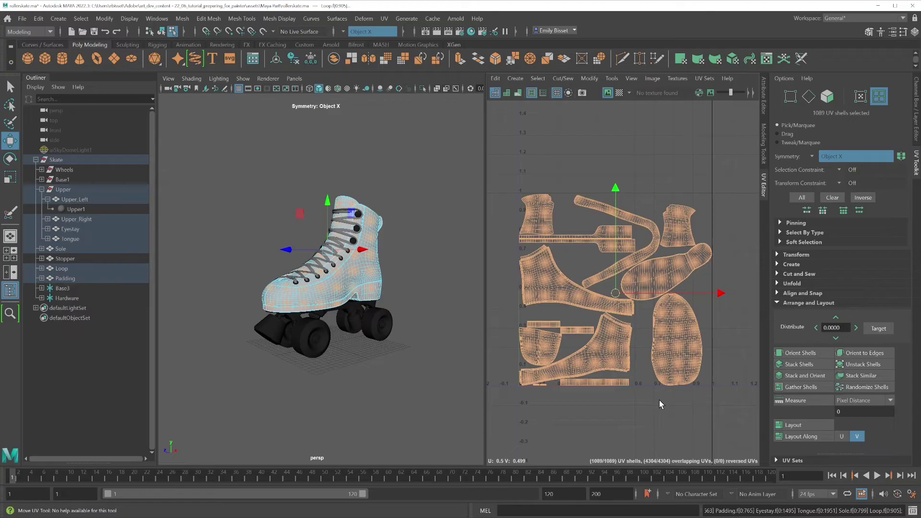
- Examine the shell padding and tile padding in the Layout UVs options, and close the options
{"action": "left_click", "coordinate": [801, 427], "text": "shift"}
{"action": "left_click_drag", "start_coordinate": [651, 194], "coordinate": [375, 90]}
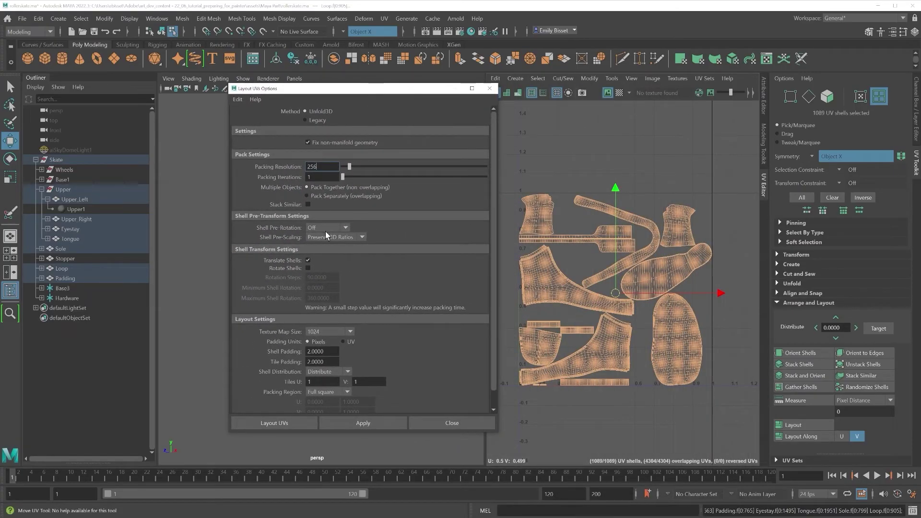
{"action": "double_click", "coordinate": [325, 351]}
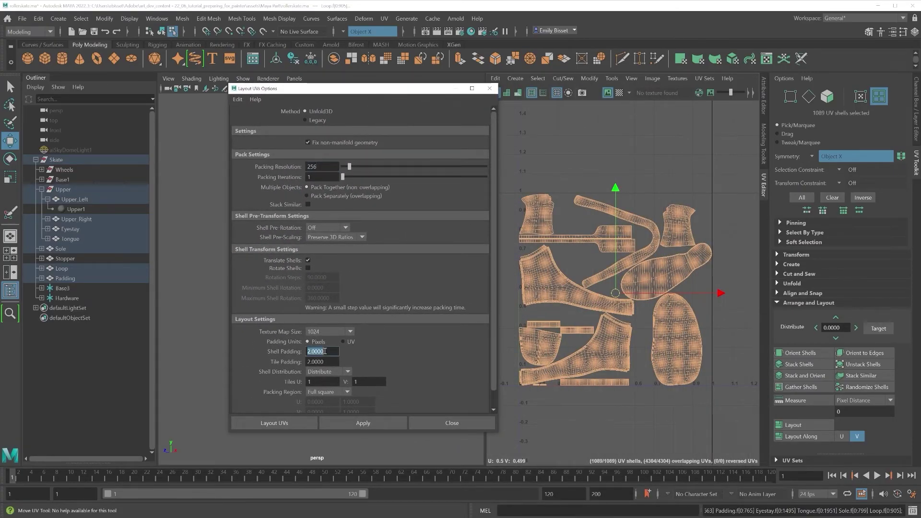
{"action": "double_click", "coordinate": [326, 362]}
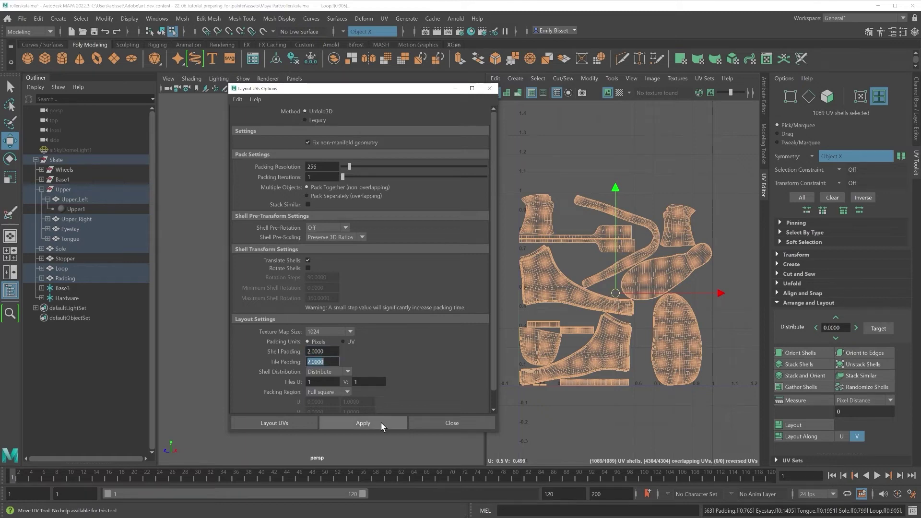
{"action": "left_click", "coordinate": [446, 424]}
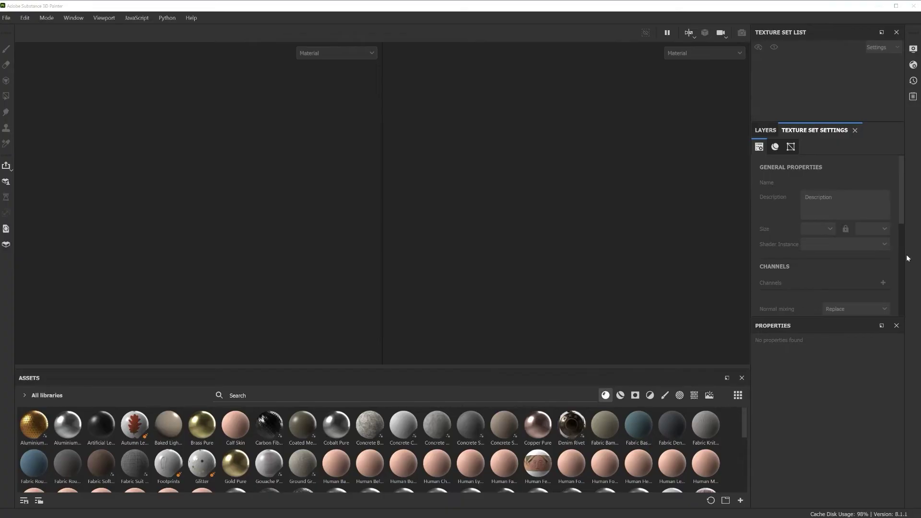
- Switch to Substance 3D Painter and start a new project with the roller_text_vcolor2 mesh file
{"action": "left_click", "coordinate": [11, 21]}
{"action": "left_click", "coordinate": [18, 29]}
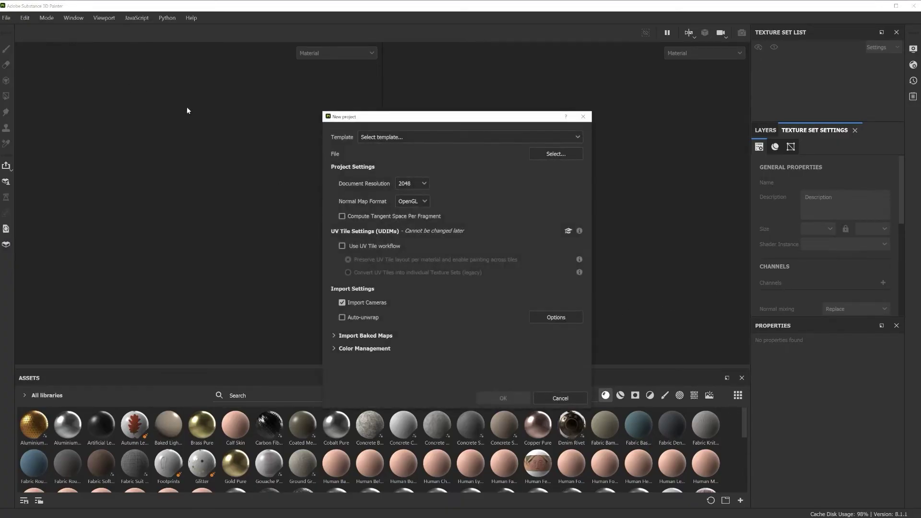
{"action": "left_click", "coordinate": [552, 154]}
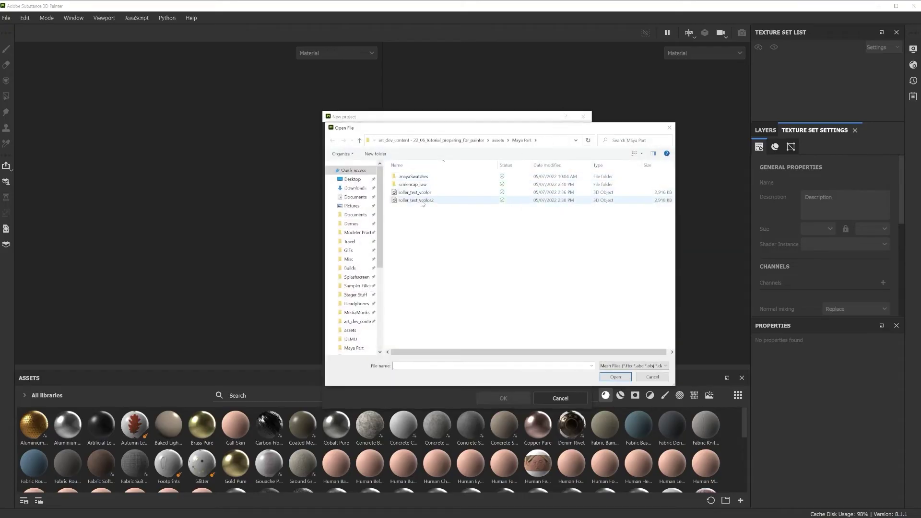
{"action": "left_click", "coordinate": [487, 200]}
{"action": "left_click", "coordinate": [615, 376]}
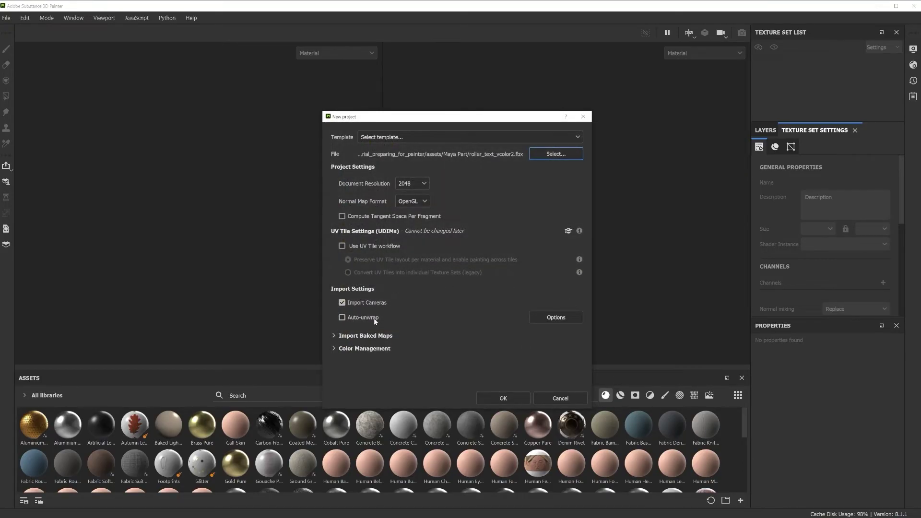
- Create the project with auto-unwrap enabled at its current options, and view the Laces and Upper1 texture sets
{"action": "left_click", "coordinate": [342, 317]}
{"action": "left_click", "coordinate": [545, 315]}
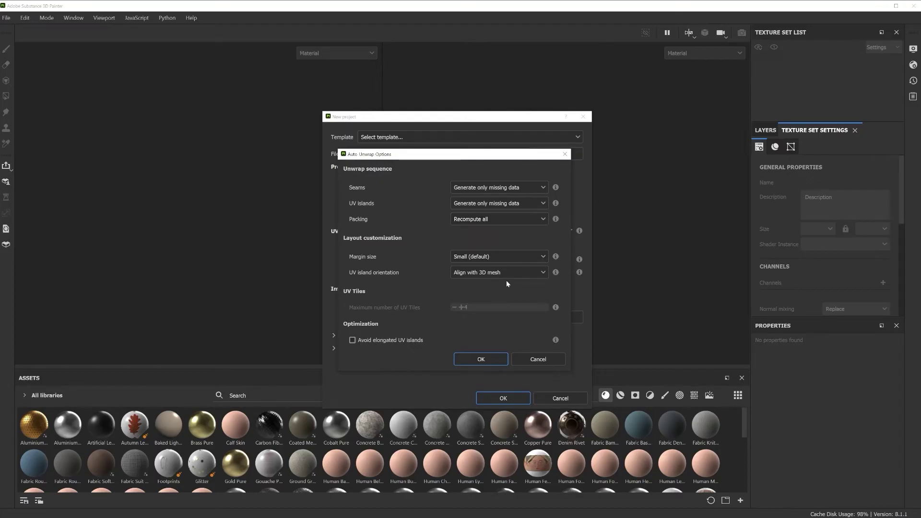
{"action": "left_click", "coordinate": [495, 359]}
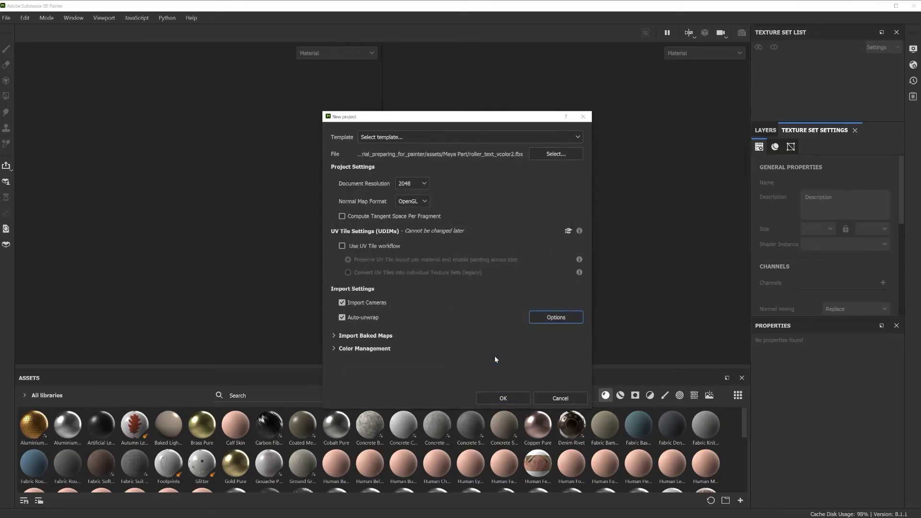
{"action": "left_click", "coordinate": [502, 398]}
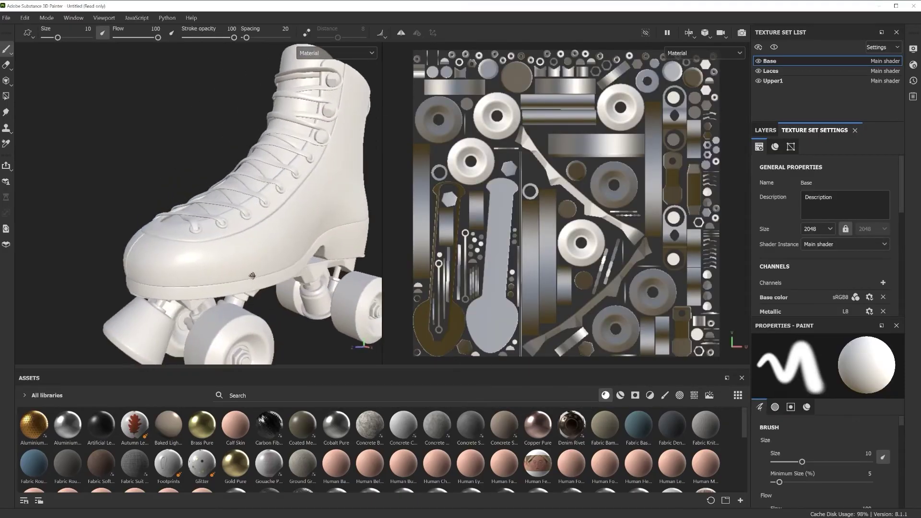
{"action": "left_click", "coordinate": [775, 70]}
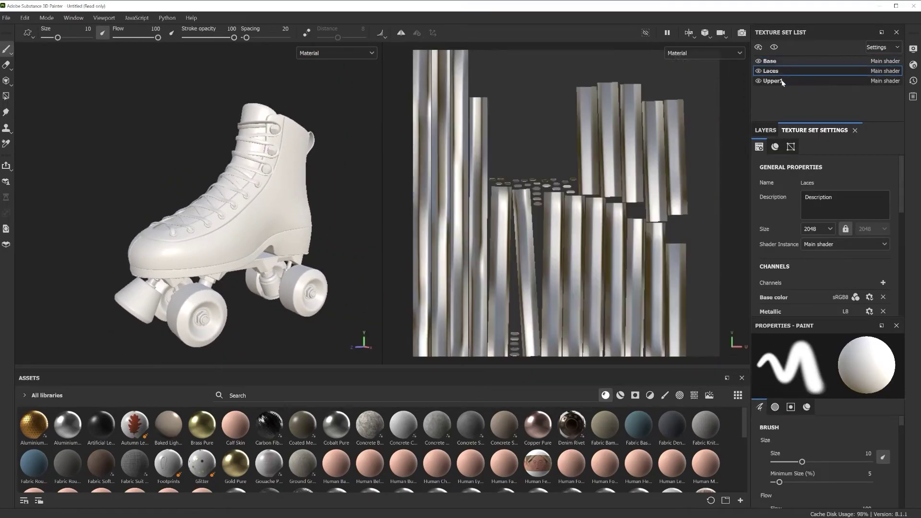
{"action": "left_click", "coordinate": [781, 82]}
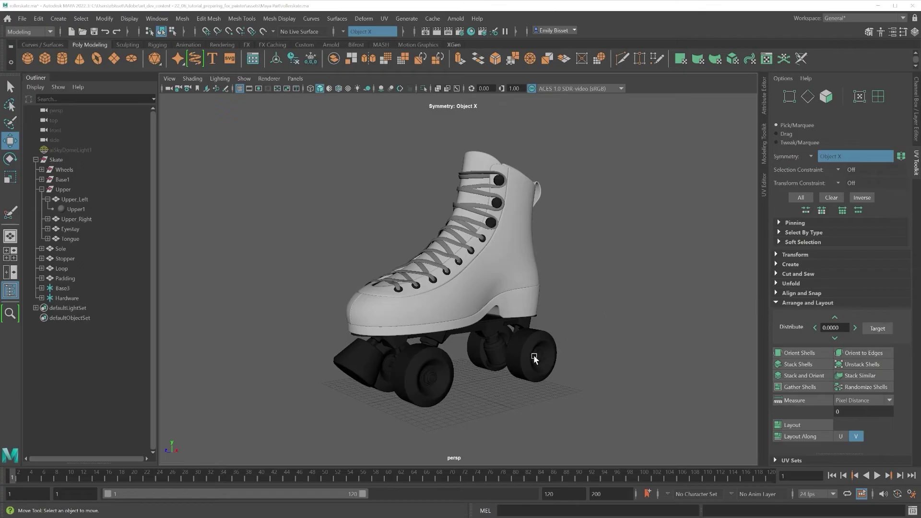
- Switch to Maya and select all four wheels of the skate
{"action": "left_click", "coordinate": [503, 362]}
{"action": "left_click", "coordinate": [477, 353], "text": "shift"}
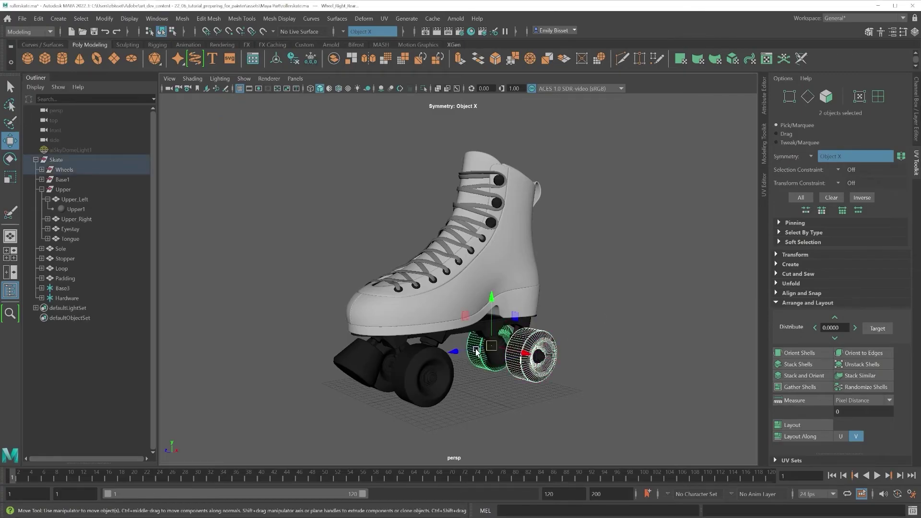
{"action": "left_click", "coordinate": [405, 376], "text": "shift"}
{"action": "left_click", "coordinate": [386, 392], "text": "shift"}
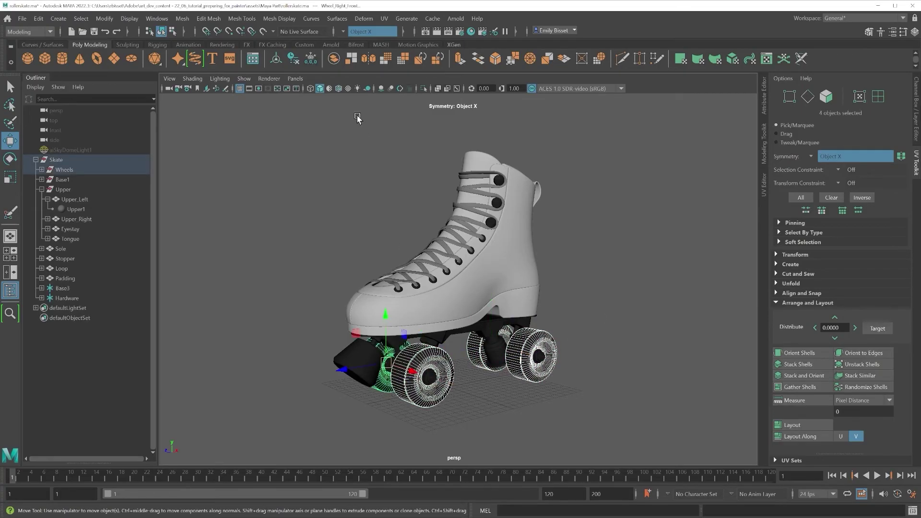
- Detach the Mesh Display commands as a floating window, open the Apply Color options and place them beside the skate
{"action": "left_click", "coordinate": [279, 18]}
{"action": "left_click", "coordinate": [295, 22]}
{"action": "left_click_drag", "start_coordinate": [348, 40], "coordinate": [667, 70]}
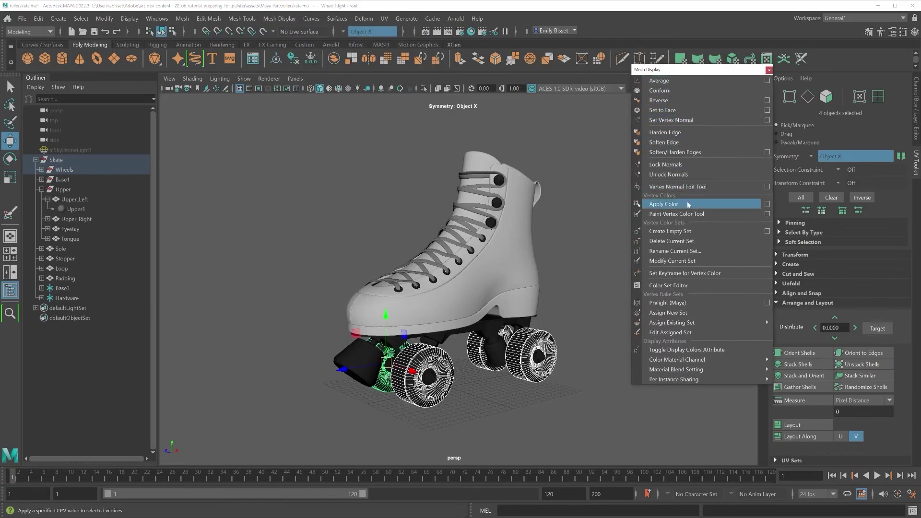
{"action": "left_click", "coordinate": [767, 207]}
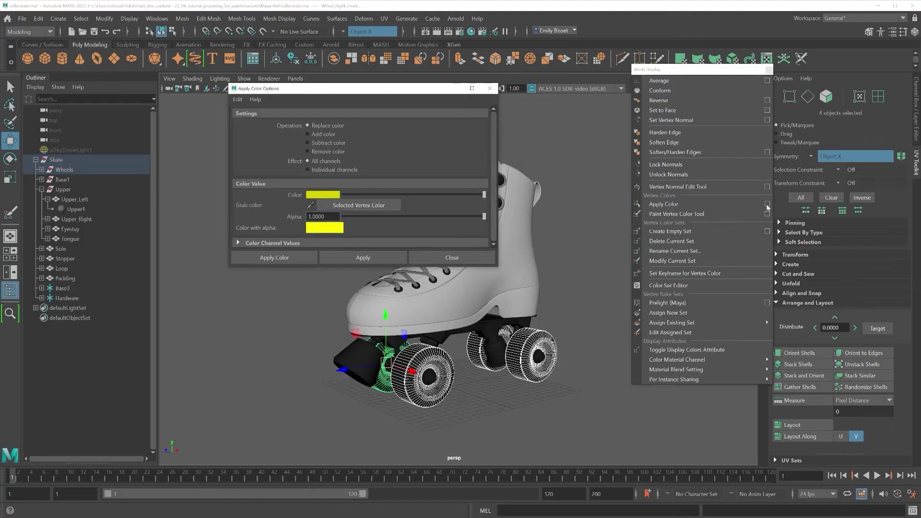
{"action": "left_click_drag", "start_coordinate": [360, 90], "coordinate": [221, 136]}
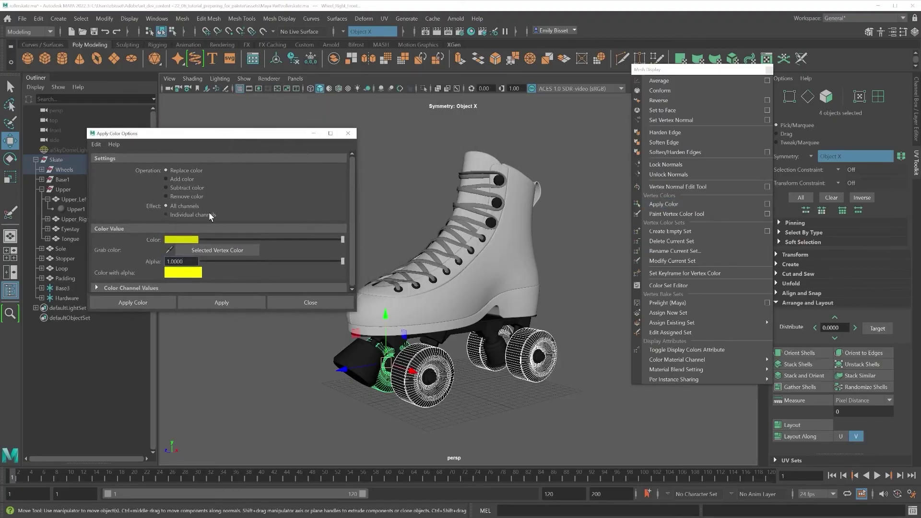
- Apply a magenta vertex color to the four wheels
{"action": "left_click", "coordinate": [184, 239]}
{"action": "left_click", "coordinate": [202, 210]}
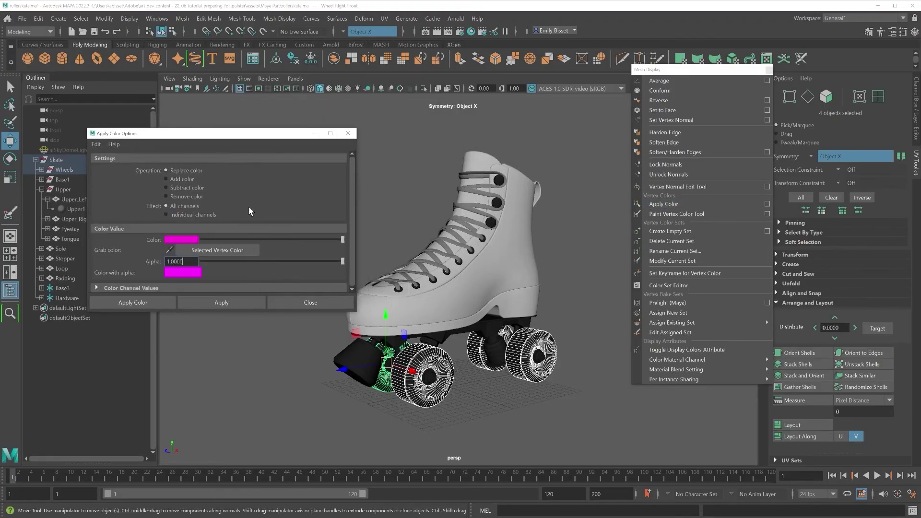
{"action": "left_click", "coordinate": [236, 300]}
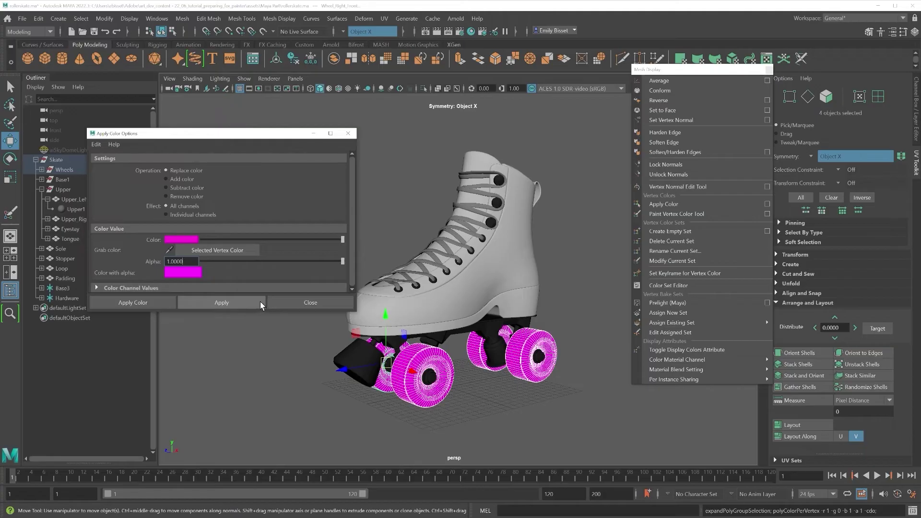
- Apply a green vertex color to the main truck plate under the sole
{"action": "left_click", "coordinate": [479, 329]}
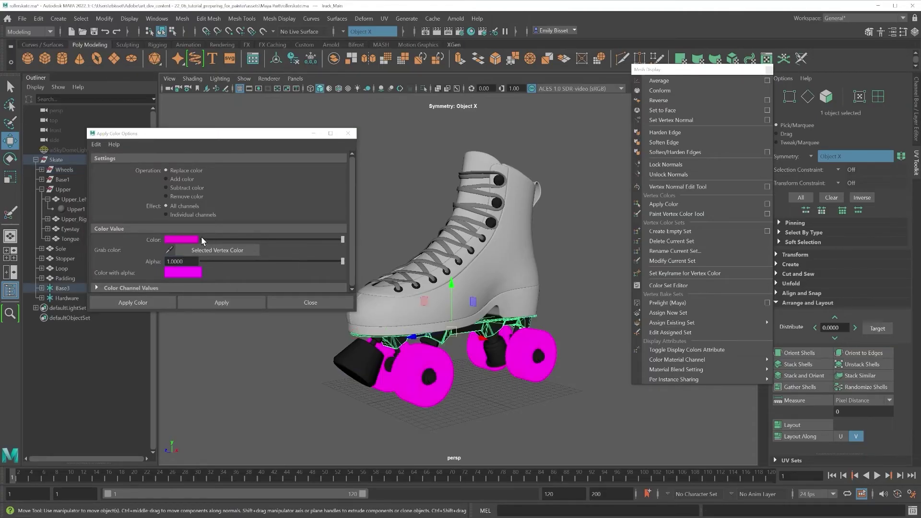
{"action": "left_click", "coordinate": [182, 239]}
{"action": "left_click", "coordinate": [163, 211]}
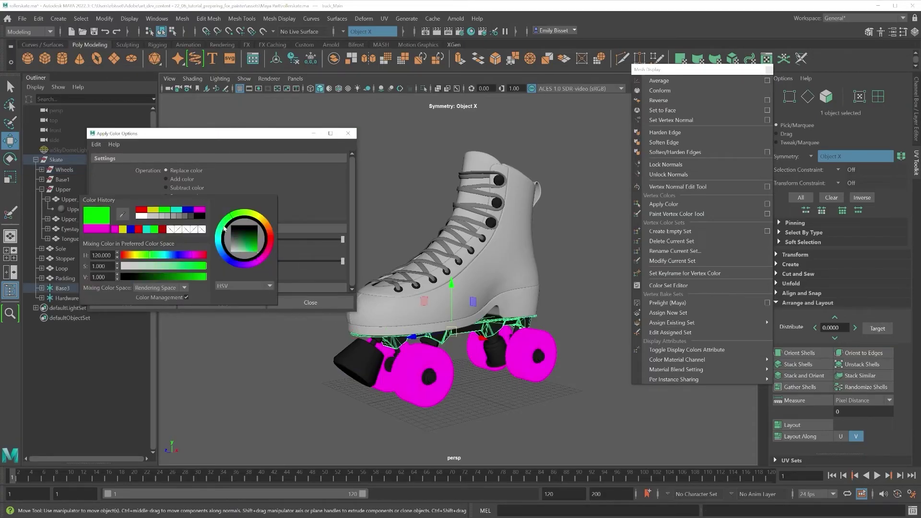
{"action": "left_click", "coordinate": [220, 302]}
- Apply yellow vertex color to the toe stopper and truck cushions, and cyan to the remaining truck parts
{"action": "left_click", "coordinate": [484, 362]}
{"action": "left_click", "coordinate": [484, 362], "text": "shift"}
{"action": "mouse_move", "coordinate": [484, 362]}
{"action": "left_mouse_down", "text": "alt"}
{"action": "mouse_move", "coordinate": [417, 367]}
{"action": "mouse_move", "coordinate": [478, 374]}
{"action": "left_mouse_up", "text": "alt"}
{"action": "left_click", "coordinate": [182, 239]}
{"action": "left_click", "coordinate": [163, 211]}
{"action": "left_click", "coordinate": [221, 302]}
{"action": "left_click", "coordinate": [183, 239]}
{"action": "left_click", "coordinate": [163, 211]}
- Apply a red vertex color to the axle ends at the wheel centers
{"action": "left_click", "coordinate": [469, 377]}
{"action": "left_click", "coordinate": [182, 239]}
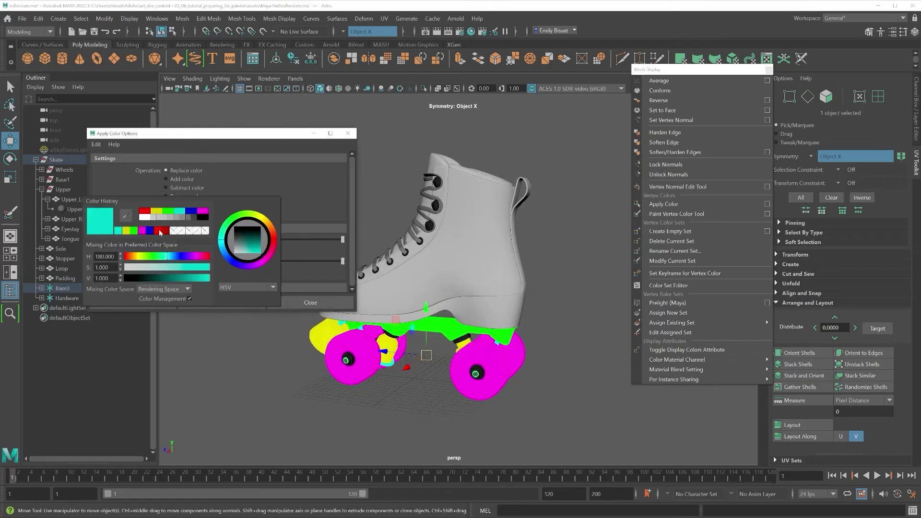
{"action": "left_click", "coordinate": [161, 230]}
{"action": "left_click", "coordinate": [222, 302]}
- Try purple shades on the nuts around the axles, and give the nuts a blue vertex color
{"action": "left_click", "coordinate": [182, 239]}
{"action": "left_click", "coordinate": [203, 211]}
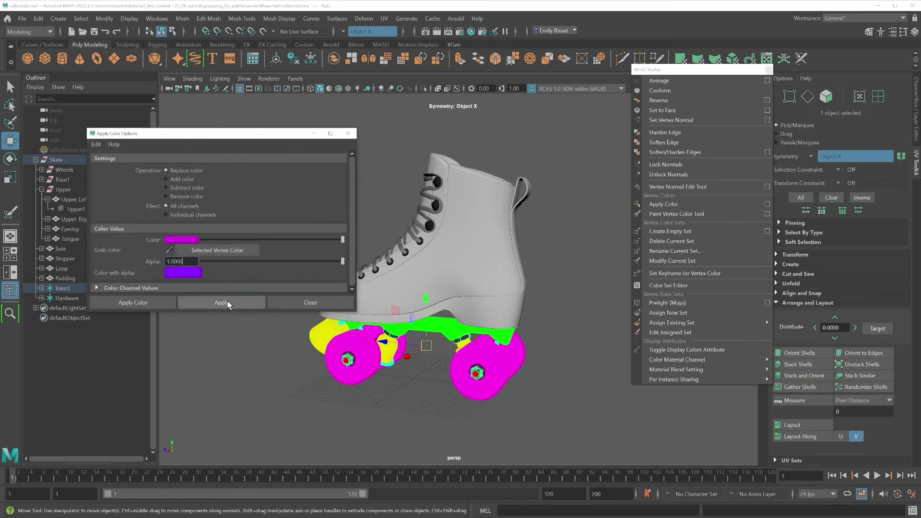
{"action": "left_click", "coordinate": [228, 303]}
{"action": "left_click", "coordinate": [182, 239]}
{"action": "left_click", "coordinate": [153, 265]}
{"action": "left_click", "coordinate": [211, 303]}
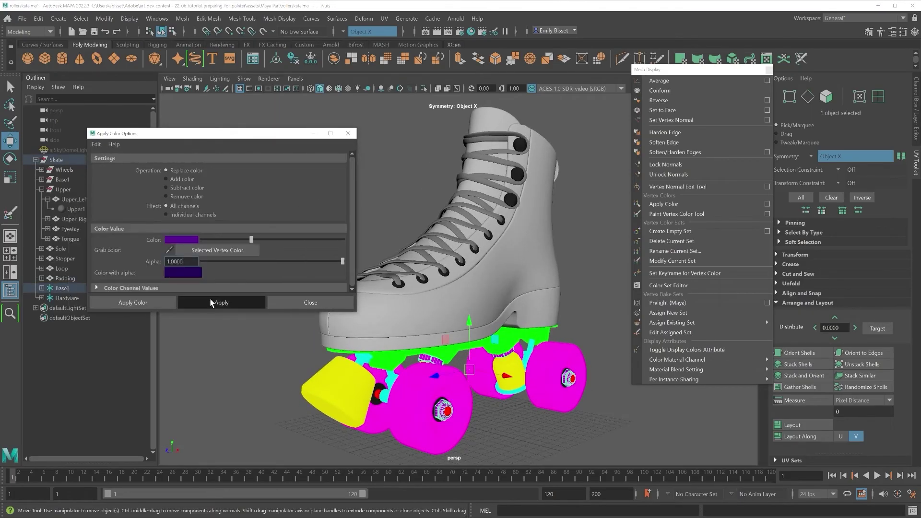
{"action": "left_click_drag", "start_coordinate": [518, 403], "coordinate": [536, 422], "text": "alt"}
- Move the floating windows aside and inspect the front wheel's Base material in the Attribute Editor
{"action": "left_click_drag", "start_coordinate": [189, 136], "coordinate": [120, 224]}
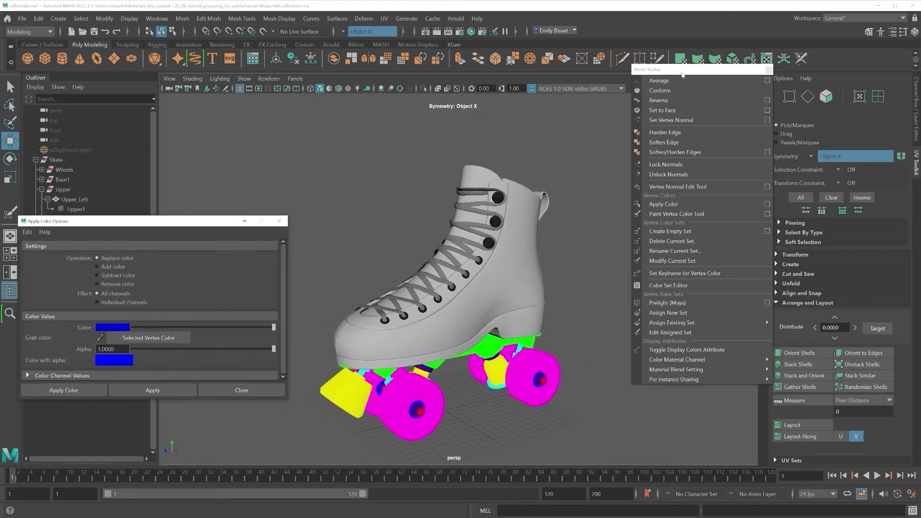
{"action": "left_click_drag", "start_coordinate": [682, 73], "coordinate": [166, 95]}
{"action": "left_click", "coordinate": [764, 109]}
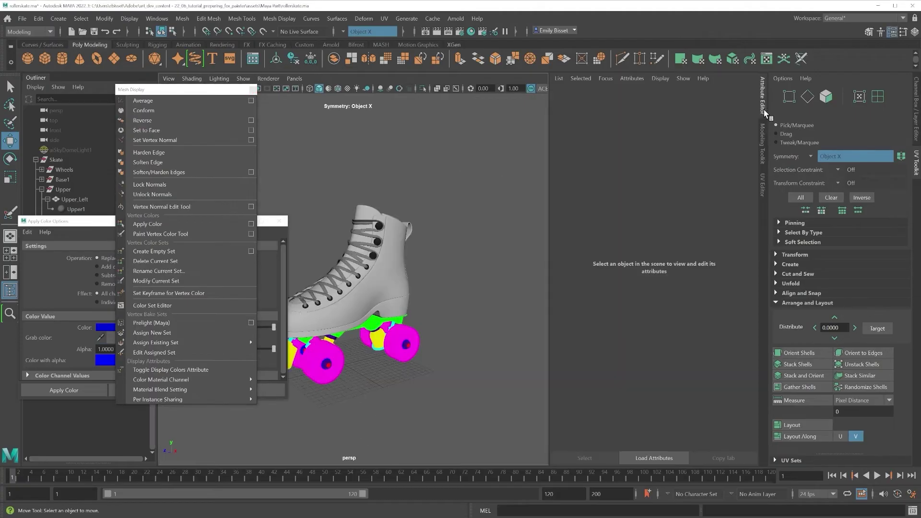
{"action": "scroll", "coordinate": [417, 400], "scroll_direction": "up", "scroll_amount": 5}
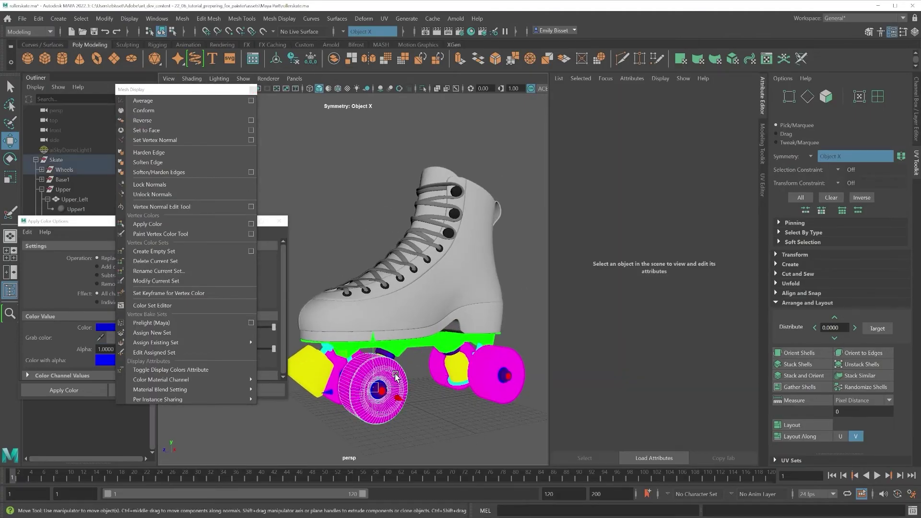
{"action": "left_click", "coordinate": [408, 368]}
{"action": "left_click", "coordinate": [679, 95]}
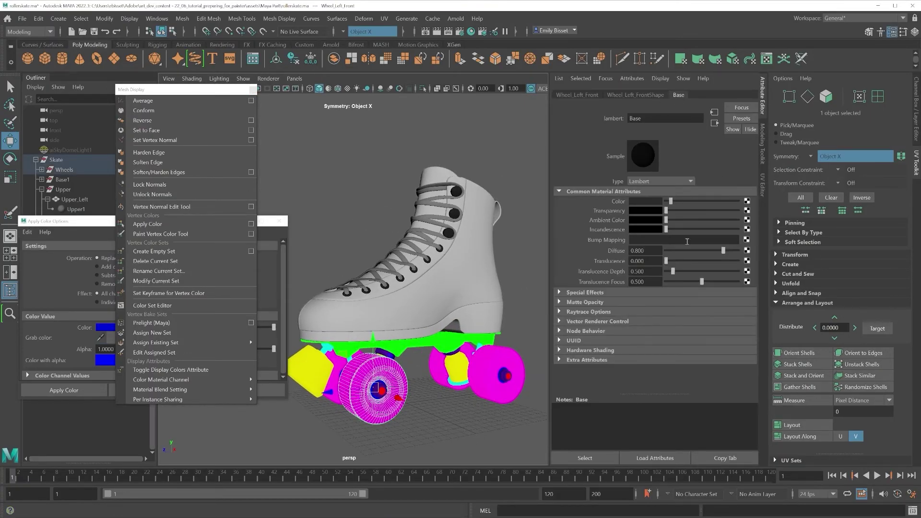
- Select all four wheels and toggle their display colors attribute off and on again
{"action": "left_click_drag", "start_coordinate": [432, 240], "coordinate": [480, 249], "text": "alt"}
{"action": "left_click", "coordinate": [348, 348], "text": "shift"}
{"action": "left_click", "coordinate": [482, 353], "text": "shift"}
{"action": "left_click", "coordinate": [482, 354], "text": "shift"}
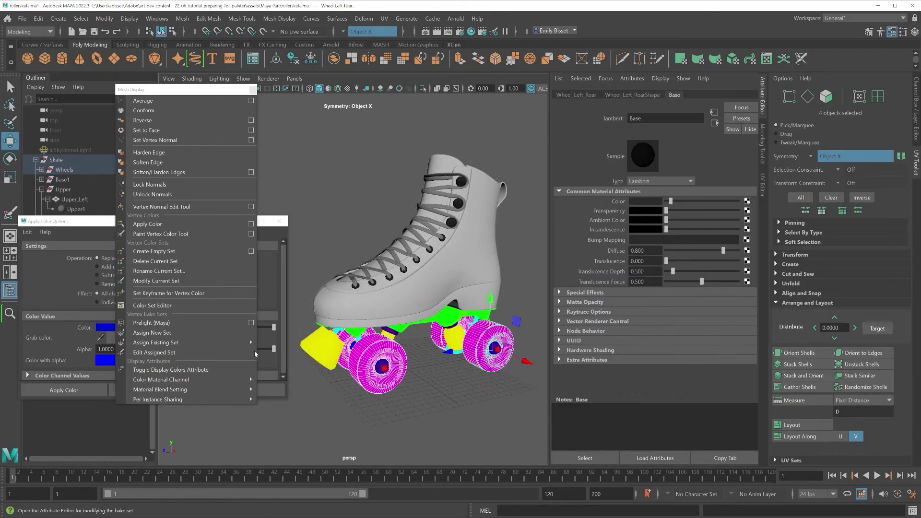
{"action": "left_click", "coordinate": [228, 370]}
{"action": "left_click", "coordinate": [227, 370]}
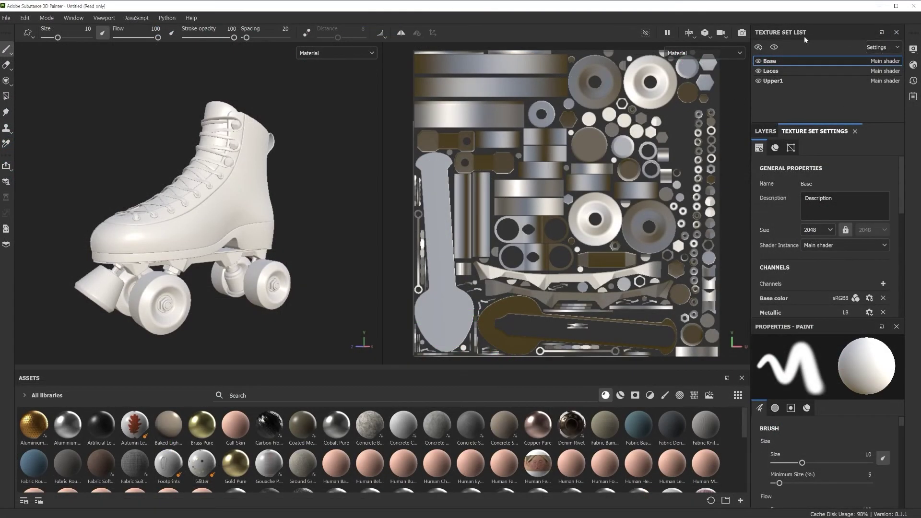
- Switch to Substance 3D Painter and view the UV layouts of the Laces, Upper1 and Base texture sets
{"action": "left_click", "coordinate": [801, 72]}
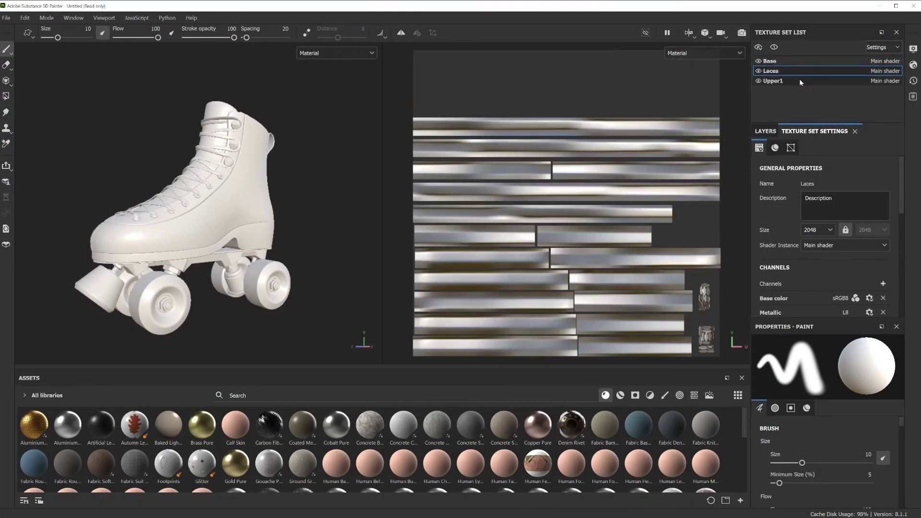
{"action": "left_click", "coordinate": [799, 81]}
{"action": "left_click", "coordinate": [798, 63]}
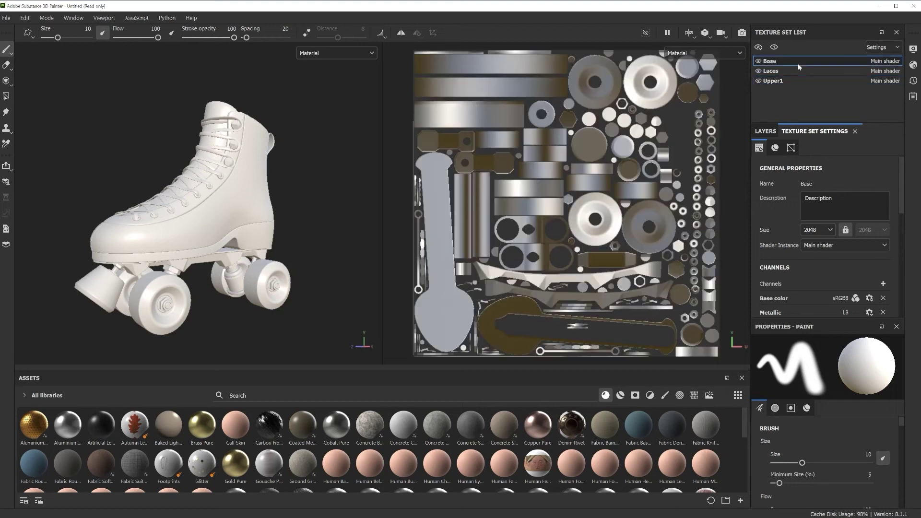
- Bake only the ID mesh map for all texture sets, using Vertex Color as the color source
{"action": "scroll", "coordinate": [798, 240], "scroll_direction": "down", "scroll_amount": 5}
{"action": "scroll", "coordinate": [798, 244], "scroll_direction": "down", "scroll_amount": 2}
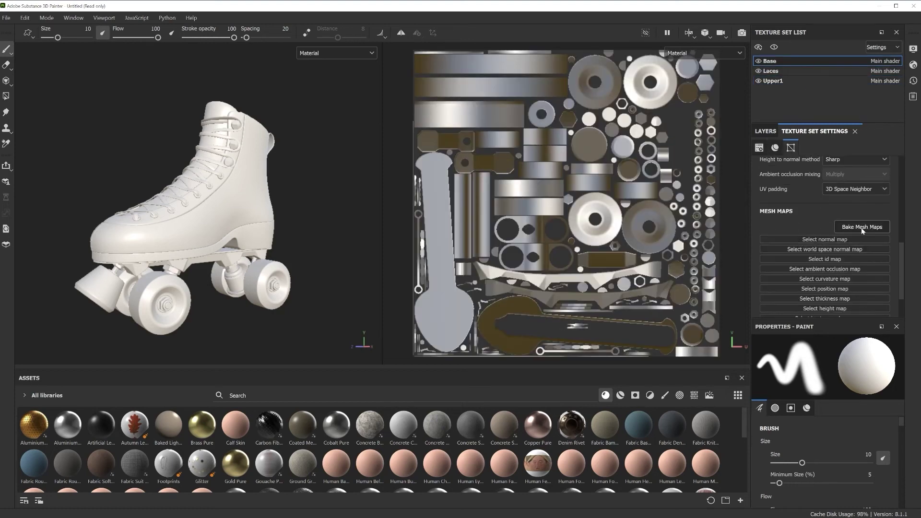
{"action": "left_click", "coordinate": [862, 228]}
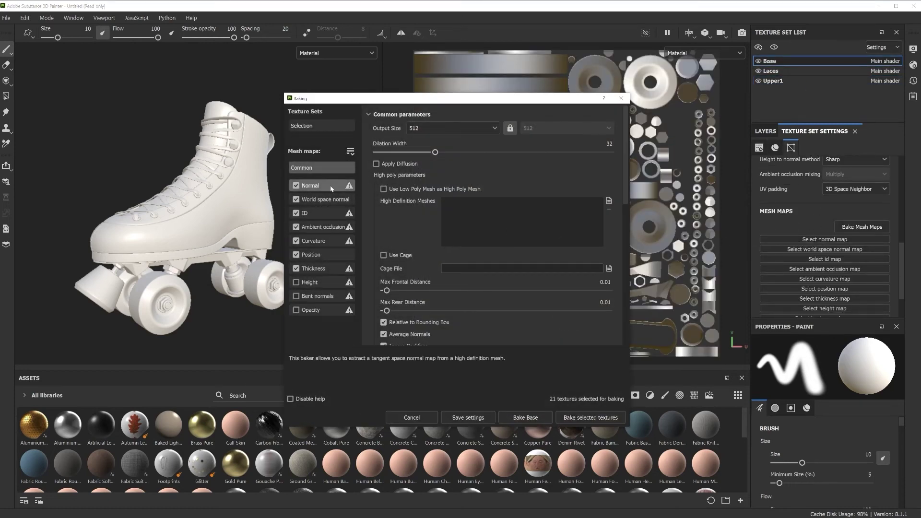
{"action": "left_click", "coordinate": [320, 214]}
{"action": "left_click", "coordinate": [494, 144]}
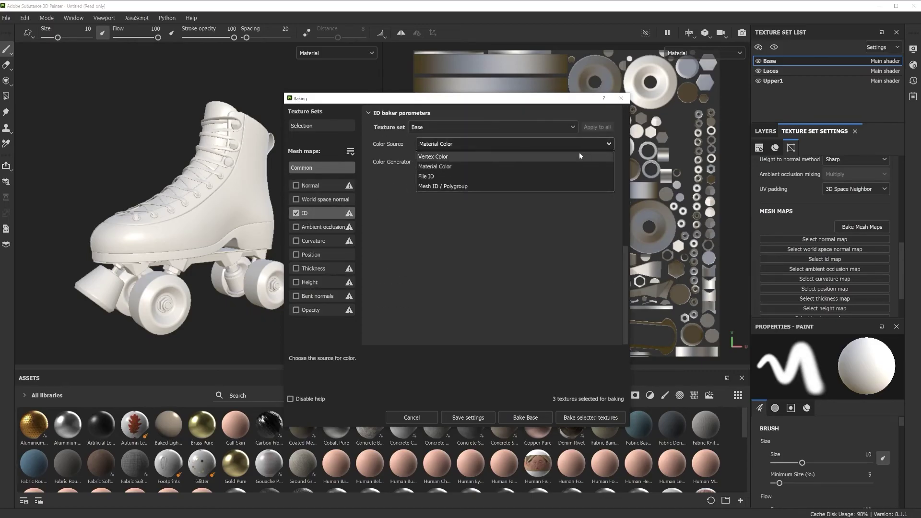
{"action": "left_click", "coordinate": [579, 154]}
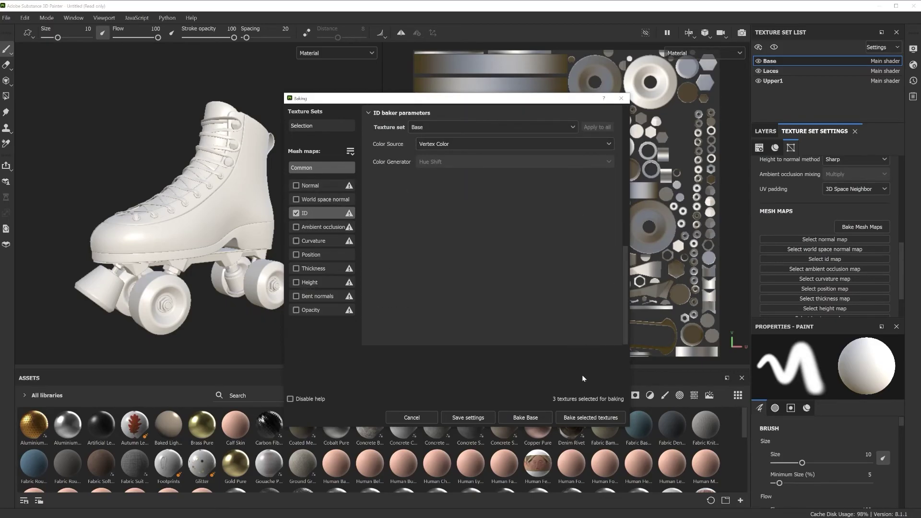
{"action": "left_click", "coordinate": [591, 417]}
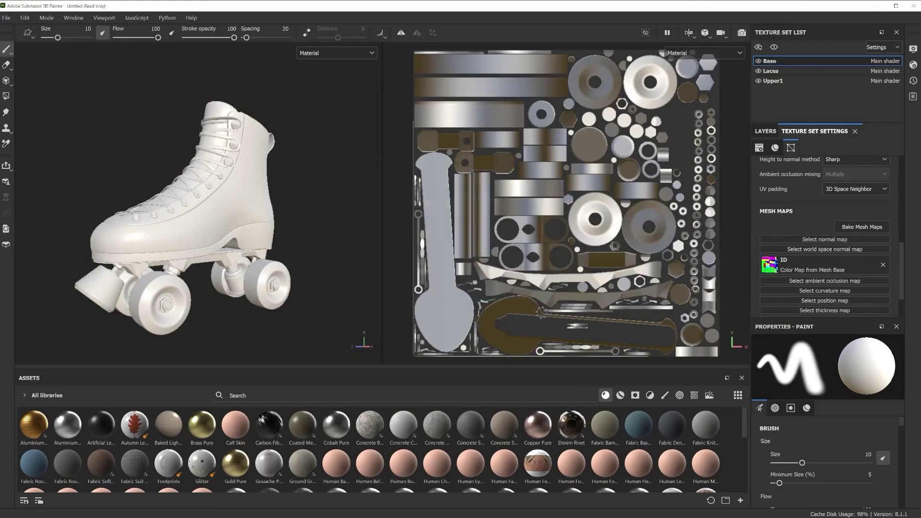
- In the Upper1 texture set, apply the teal fabric material to the skate's side panels through their ID color
{"action": "left_click", "coordinate": [772, 80]}
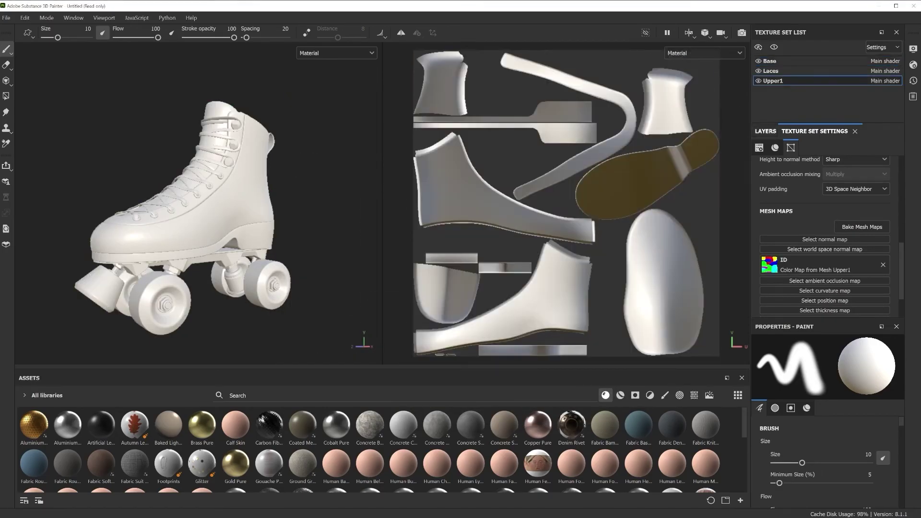
{"action": "left_click_drag", "start_coordinate": [638, 425], "coordinate": [243, 254]}
{"action": "right_click_drag", "start_coordinate": [242, 255], "coordinate": [305, 118], "text": "alt"}
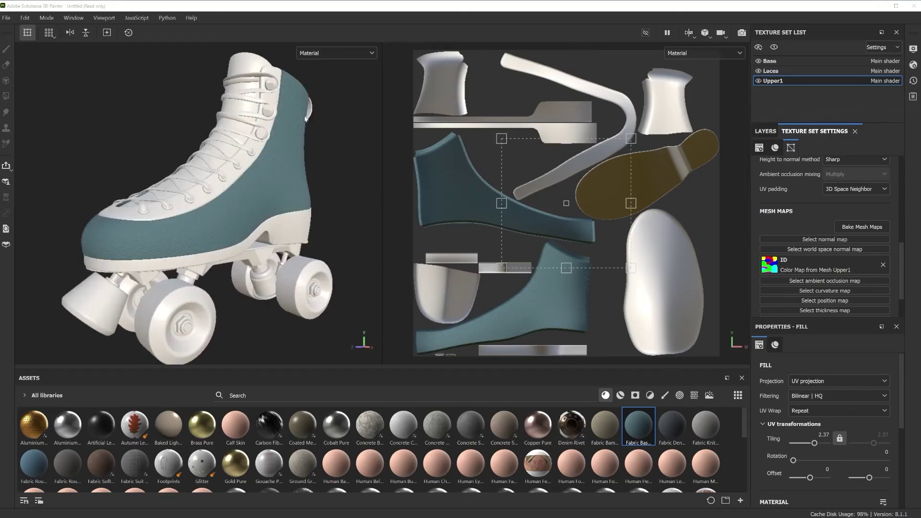
- Display the ID mesh map in the 3D view and examine the skate's ID colors
{"action": "left_click", "coordinate": [337, 56]}
{"action": "scroll", "coordinate": [343, 97], "scroll_direction": "down", "scroll_amount": 3}
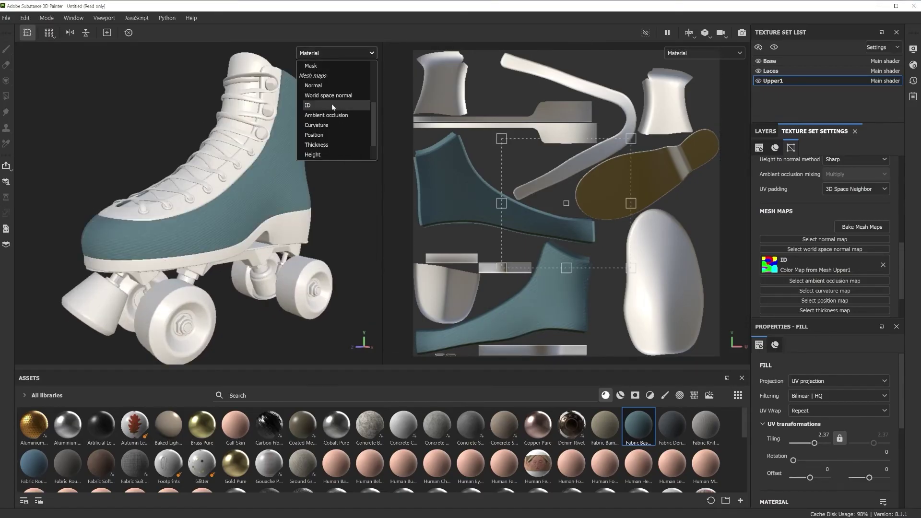
{"action": "left_click", "coordinate": [332, 103]}
{"action": "left_click_drag", "start_coordinate": [332, 104], "coordinate": [312, 201], "text": "alt"}
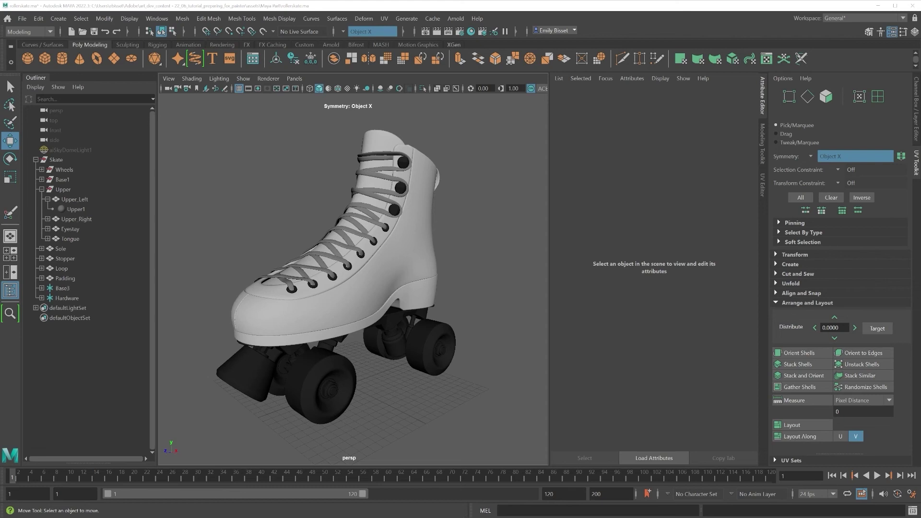
- Switch to Maya and check the separate meshes of the boot by selecting Upper_Left, Upper_Right, the sole and the eyestay in turn
{"action": "left_click", "coordinate": [300, 312]}
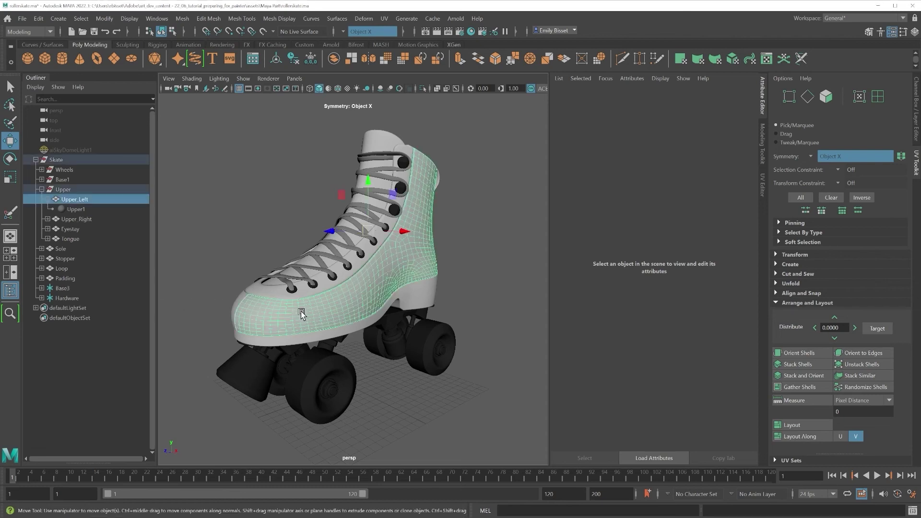
{"action": "left_click", "coordinate": [240, 299]}
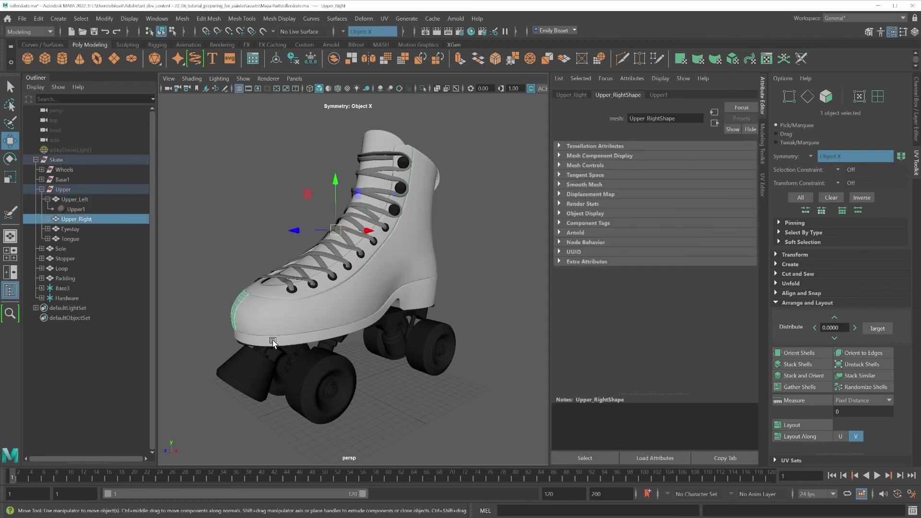
{"action": "left_click", "coordinate": [272, 341]}
{"action": "left_click", "coordinate": [285, 295]}
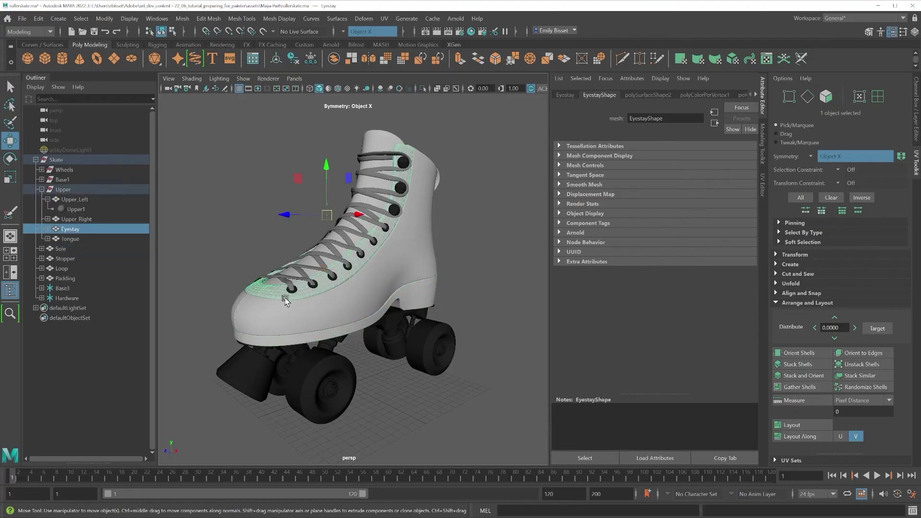
- Extract the toe-area faces of the Upper_Left mesh into a separate mesh
{"action": "left_click", "coordinate": [297, 310]}
{"action": "right_click_drag", "start_coordinate": [324, 307], "coordinate": [328, 288]}
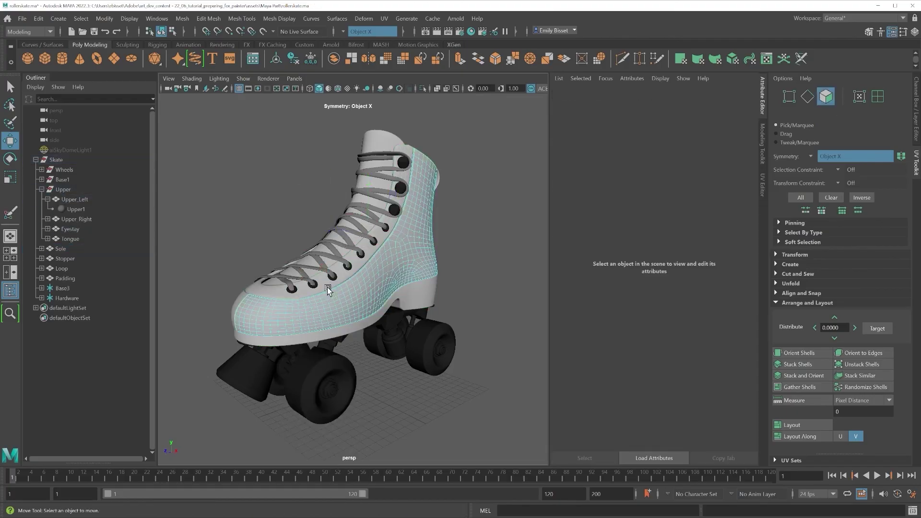
{"action": "left_click", "coordinate": [250, 297]}
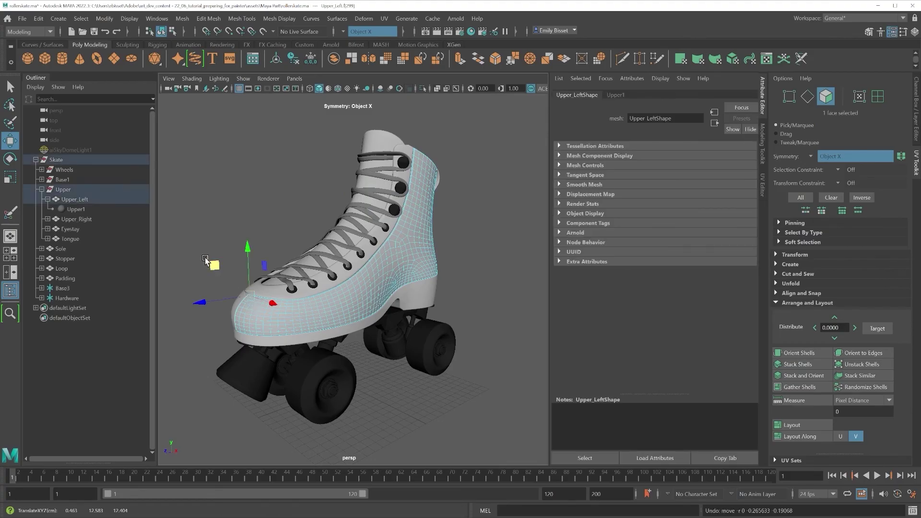
{"action": "left_click_drag", "start_coordinate": [206, 259], "coordinate": [297, 371]}
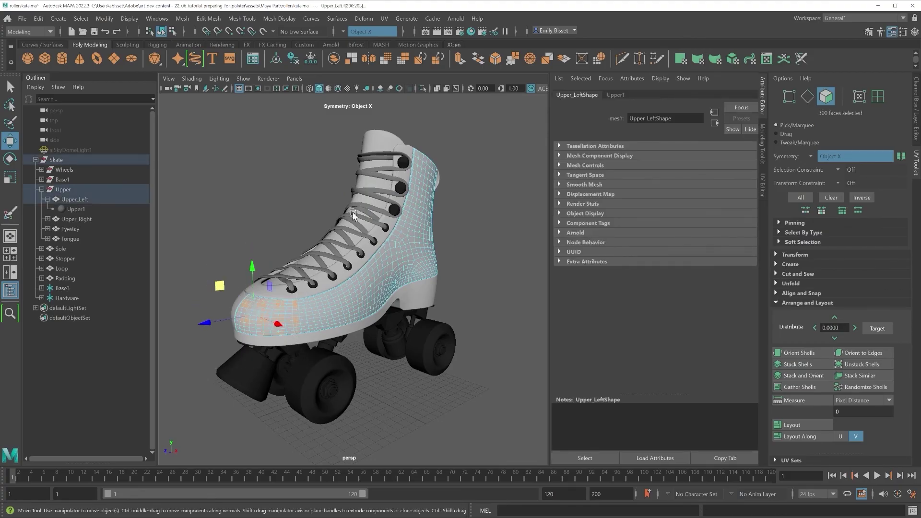
{"action": "left_click", "coordinate": [353, 59]}
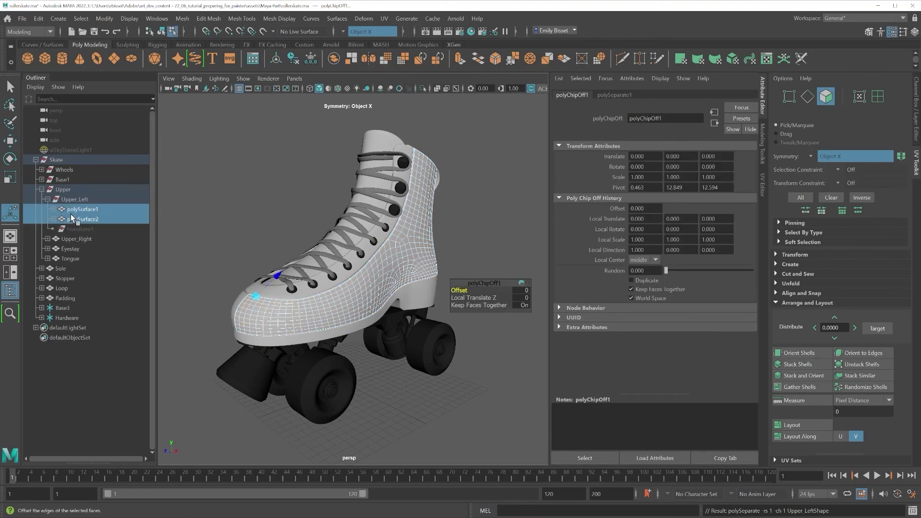
- Rename the two meshes inside Upper_Left as Upper_01 for the rear part and Upper_02 for the toe part
{"action": "left_click", "coordinate": [120, 209]}
{"action": "double_click", "coordinate": [90, 209]}
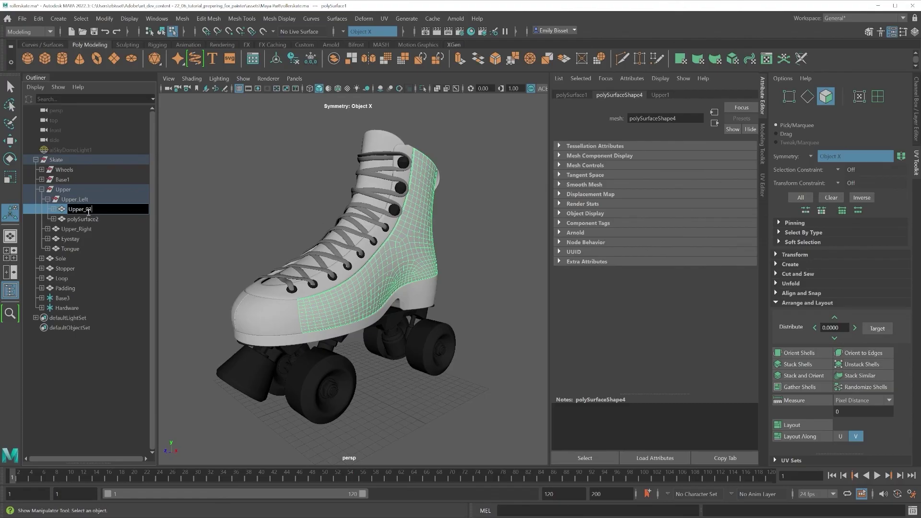
{"action": "key", "text": "Tab"}
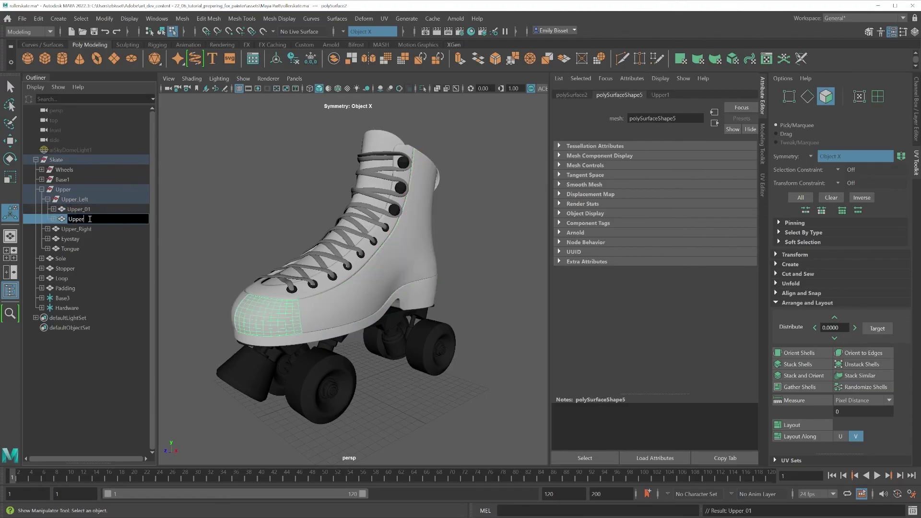
{"action": "type", "text": "Upper_02"}
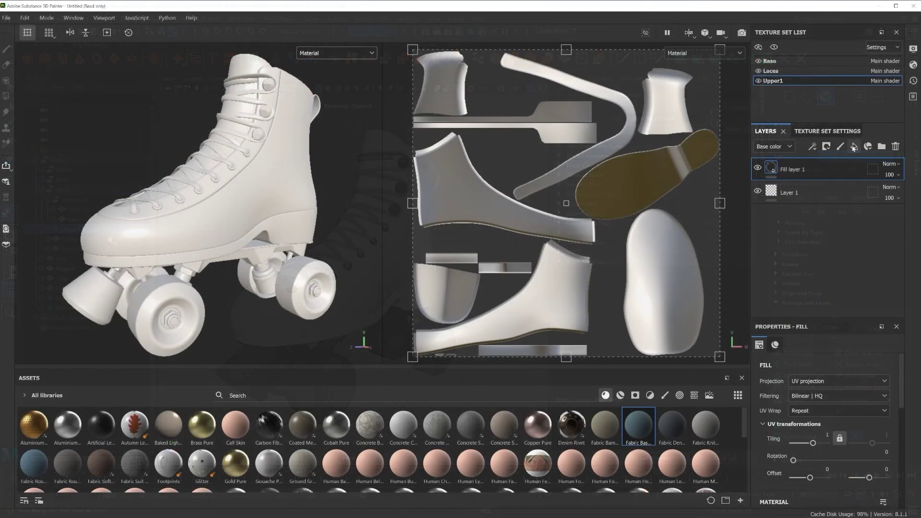
- Switch to Substance 3D Painter and set the base color of Upper1's Fill layer 1 to bright red
{"action": "left_click", "coordinate": [873, 451]}
{"action": "left_click", "coordinate": [813, 359]}
{"action": "left_click", "coordinate": [845, 326]}
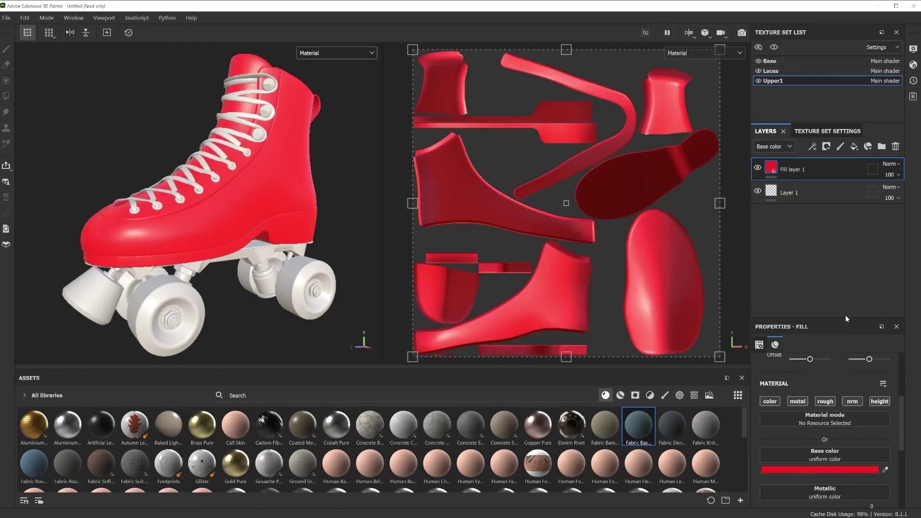
- Restrict Fill layer 1's geometry mask to the Eyestay, Loop and Sole meshes, and return to the layer's fill
{"action": "left_click", "coordinate": [871, 169]}
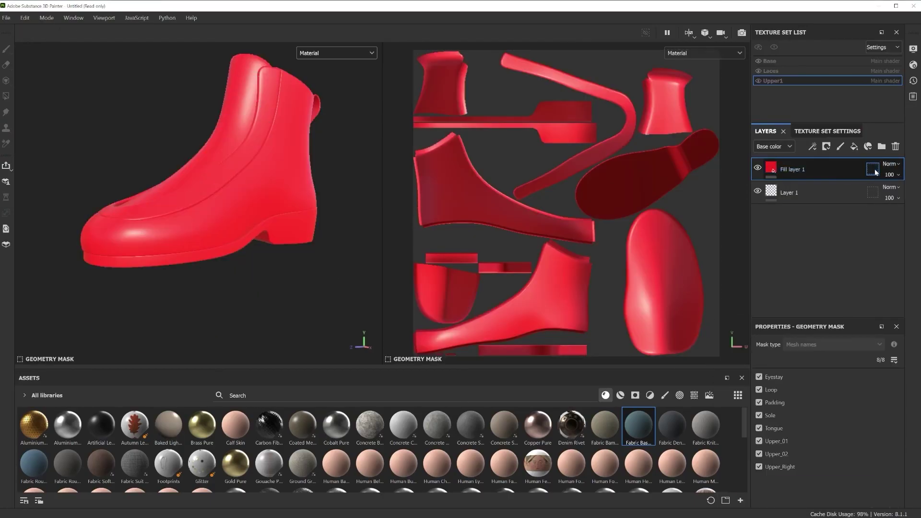
{"action": "left_click", "coordinate": [292, 205]}
{"action": "left_click", "coordinate": [123, 231]}
{"action": "left_click_drag", "start_coordinate": [123, 231], "coordinate": [233, 154], "text": "alt"}
{"action": "left_click", "coordinate": [116, 211]}
{"action": "left_click", "coordinate": [177, 137]}
{"action": "left_click", "coordinate": [233, 155]}
{"action": "left_click", "coordinate": [770, 167]}
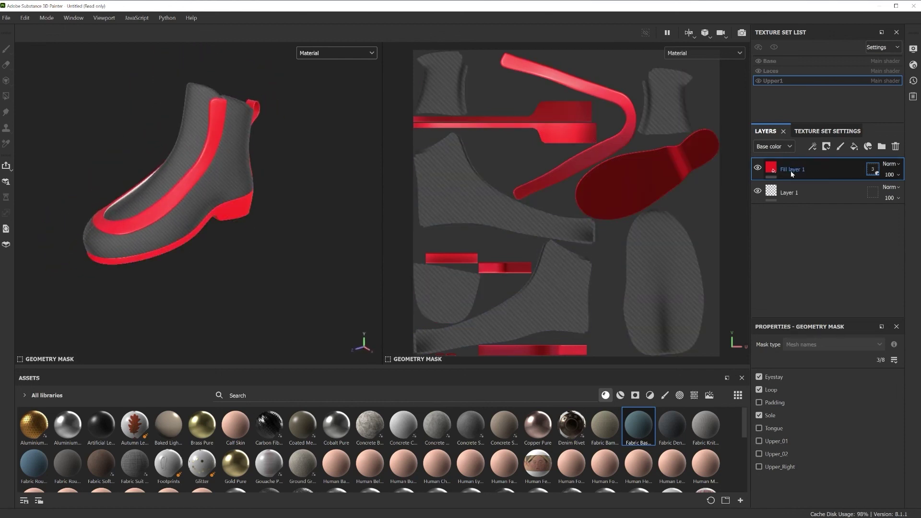
{"action": "left_click_drag", "start_coordinate": [230, 254], "coordinate": [256, 261], "text": "alt"}
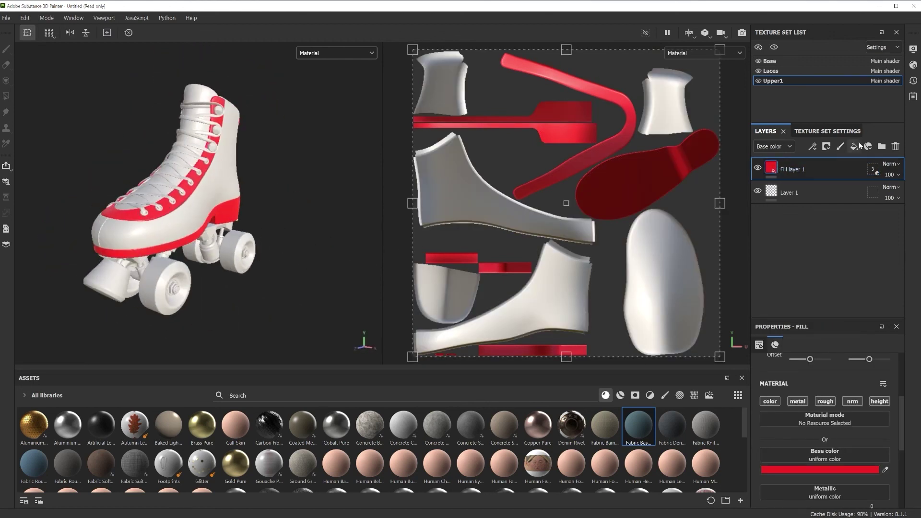
- Add a second fill layer to Upper1 and set its base color to saturated blue
{"action": "left_click", "coordinate": [854, 146]}
{"action": "left_click", "coordinate": [854, 469]}
{"action": "left_click", "coordinate": [837, 387]}
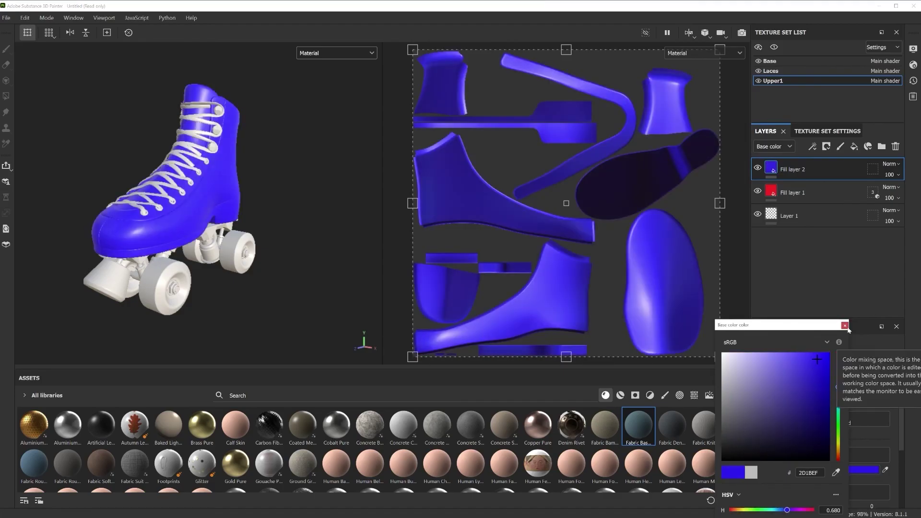
- Limit the blue fill layer's geometry mask to the Upper_01, Upper_02 and Upper_Right meshes
{"action": "left_click", "coordinate": [874, 172]}
{"action": "left_click", "coordinate": [894, 360]}
{"action": "left_click", "coordinate": [901, 384]}
{"action": "left_click", "coordinate": [170, 230]}
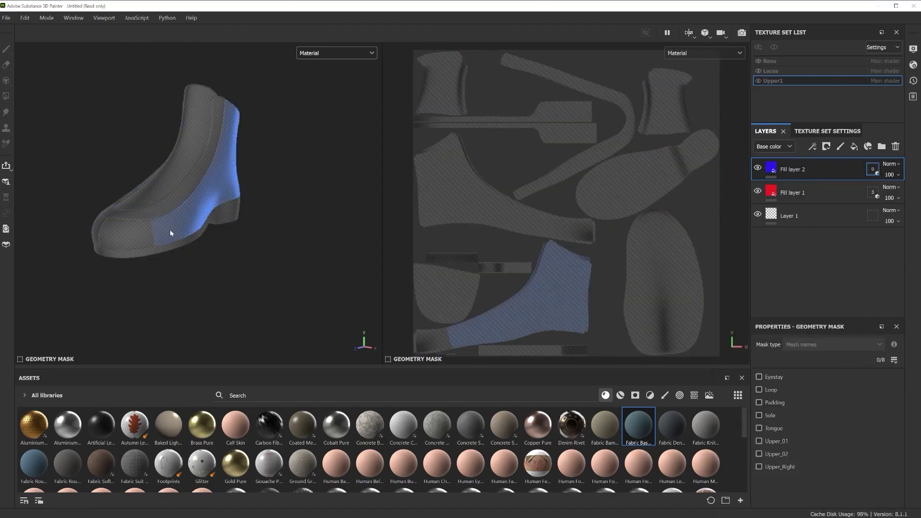
{"action": "left_click", "coordinate": [151, 229]}
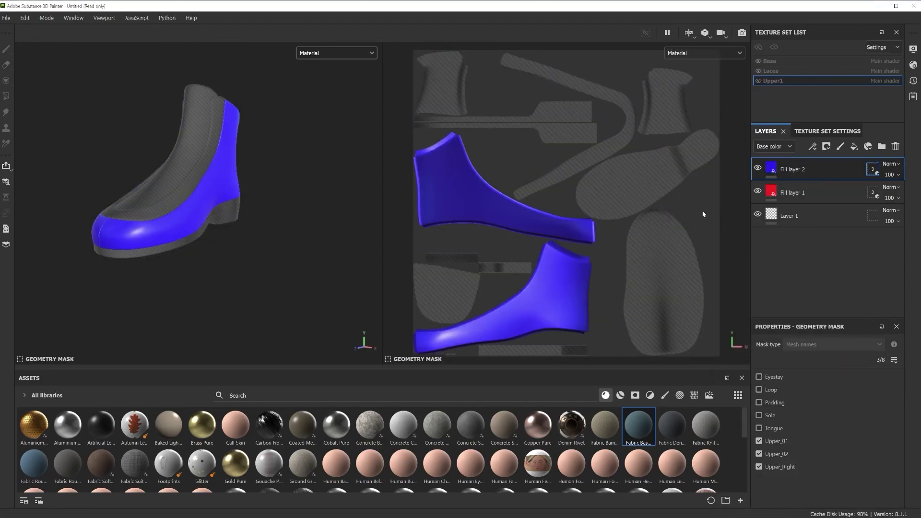